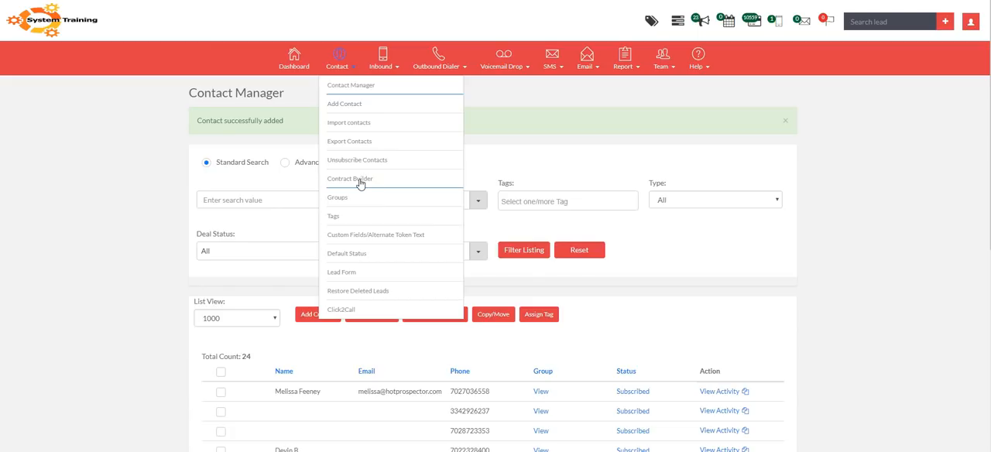
left_click(569, 166)
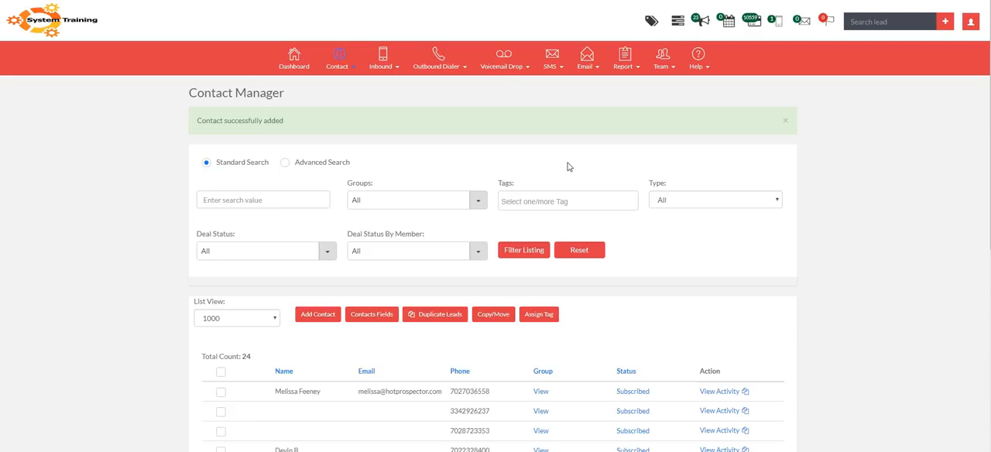
left_click(369, 73)
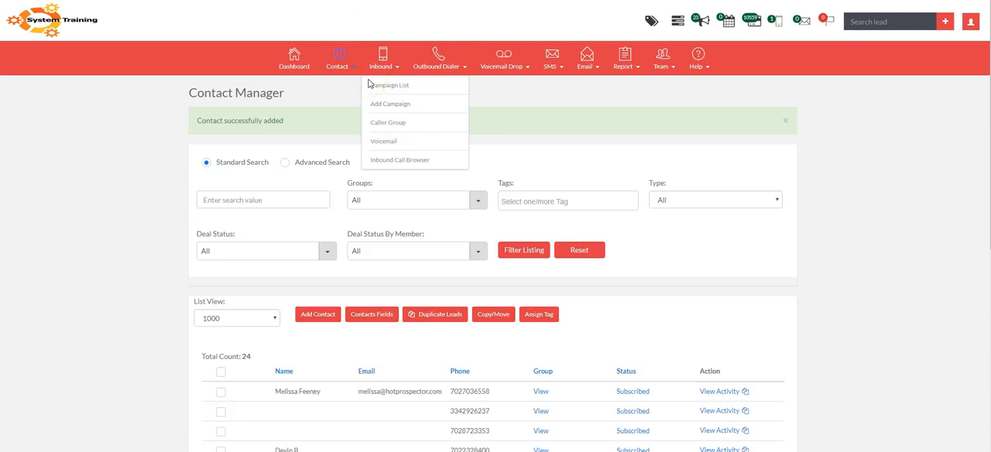
left_click(339, 53)
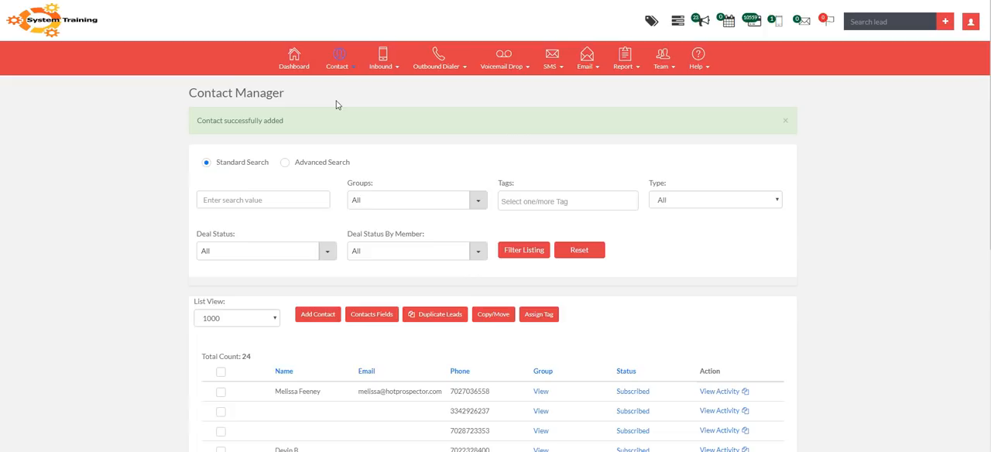
left_click(338, 55)
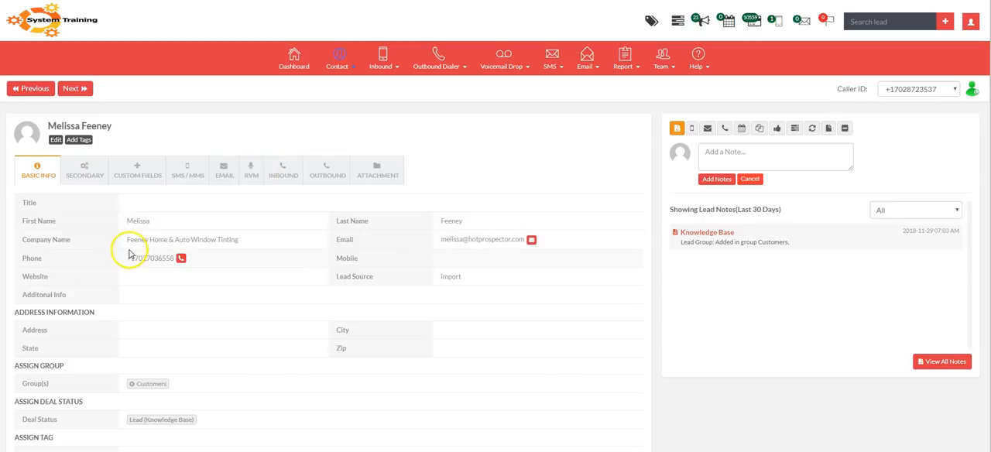
Show the contact's custom fields, and select New Client Contract as the contact's lead contract.
left_click(125, 179)
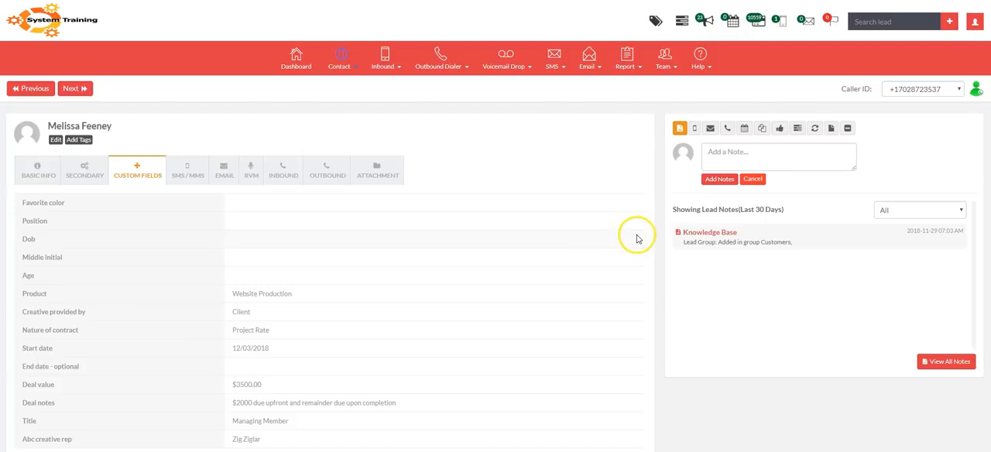
left_click(831, 131)
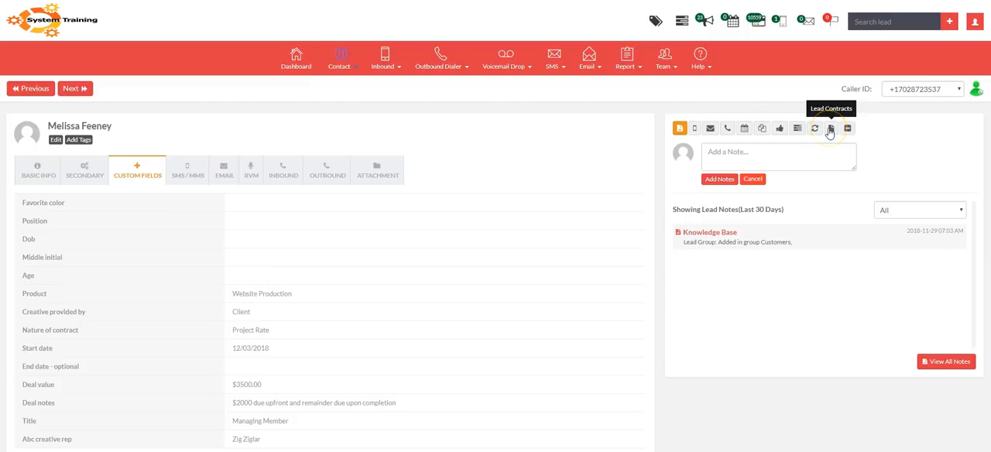
left_click(831, 131)
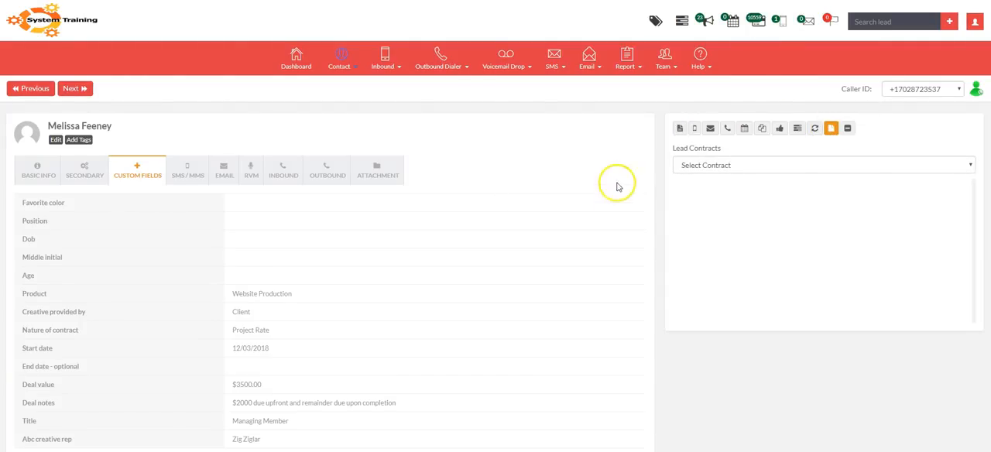
left_click(732, 166)
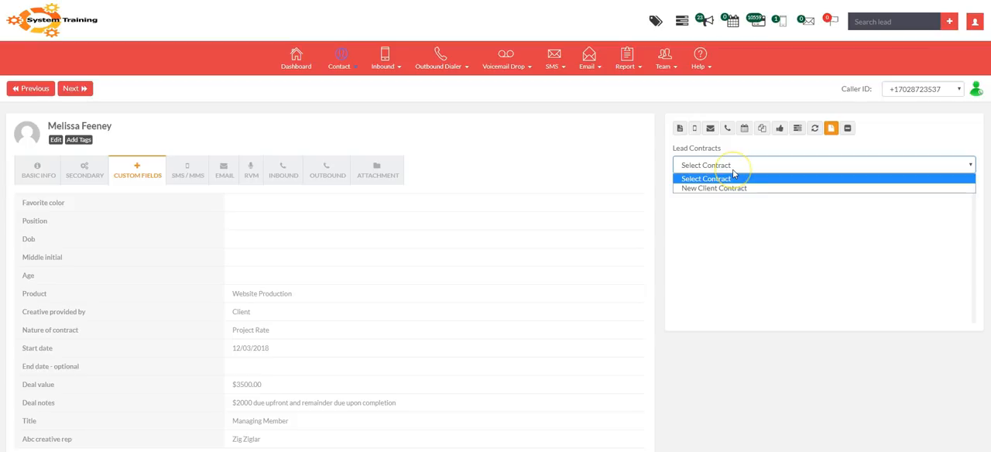
left_click(730, 189)
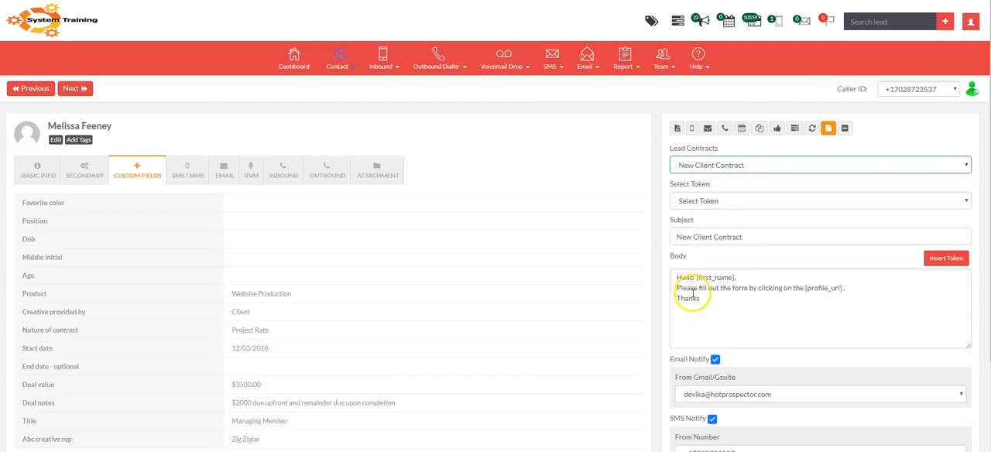
Assign the New Client Contract to the contact with the prefilled message and both email and SMS notifications enabled.
left_click(814, 287)
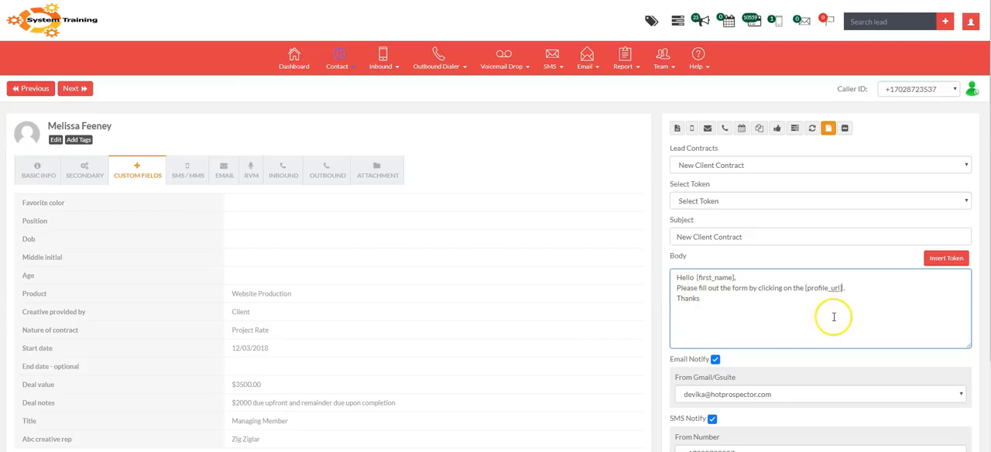
left_click(796, 394)
left_click(805, 399)
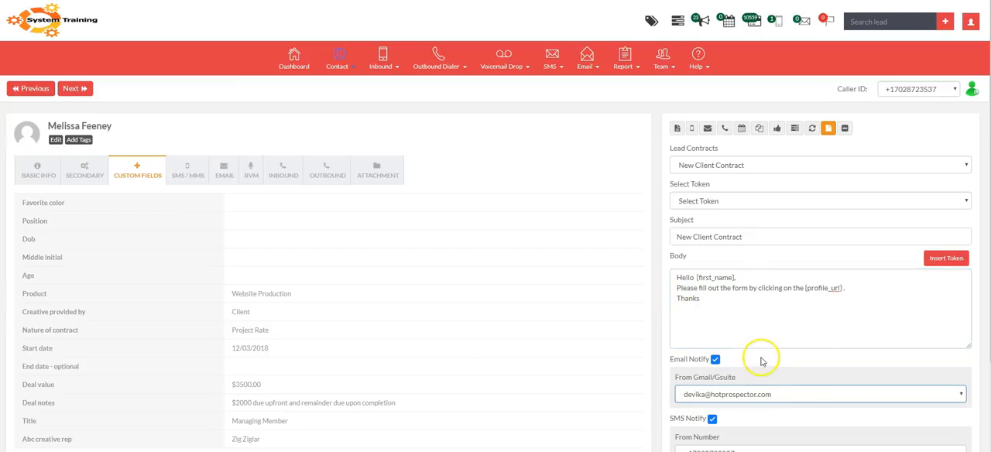
scroll(760, 327, "down", 2)
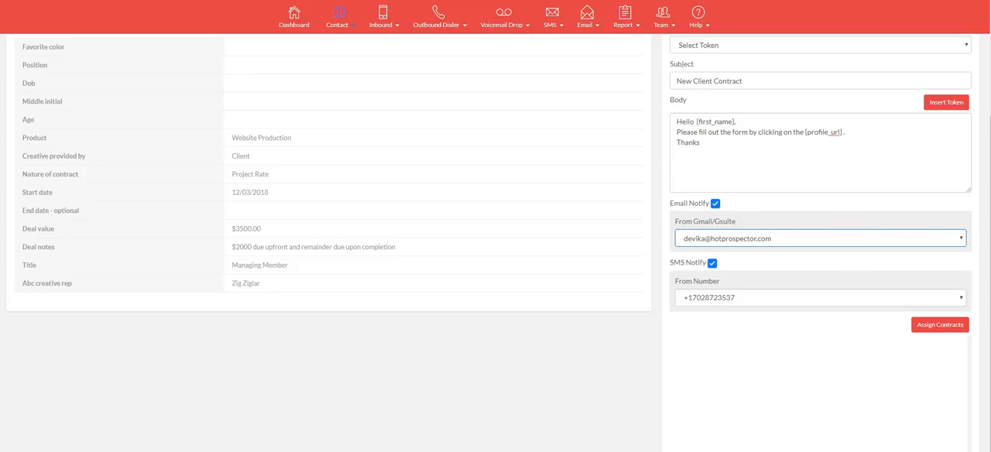
left_click(938, 325)
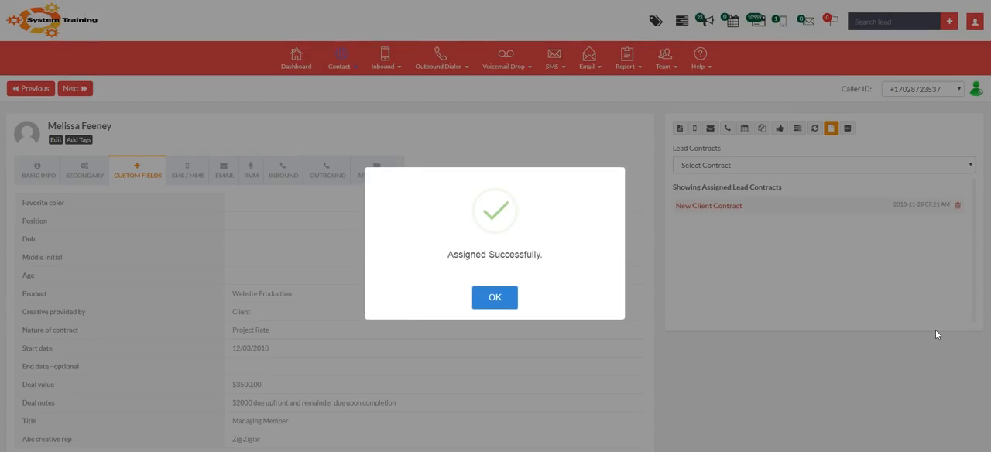
left_click(499, 301)
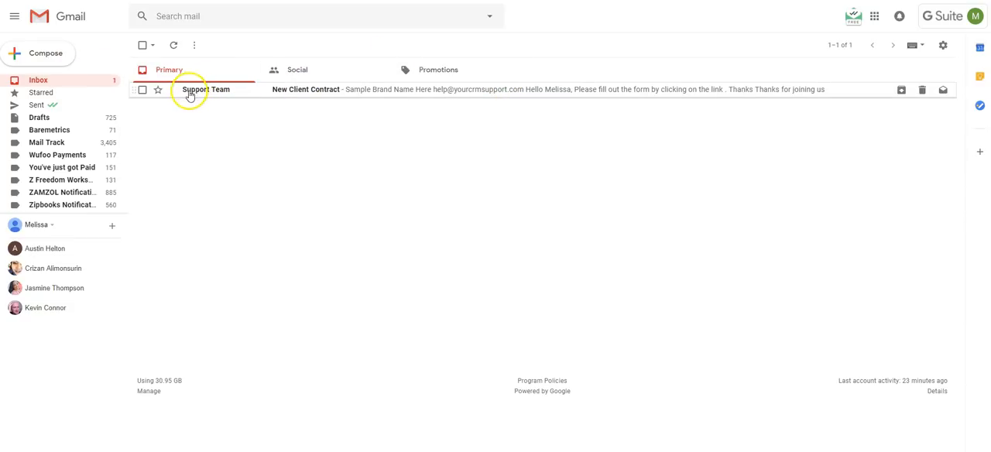
Switch to the Gmail inbox and follow the form link in the New Client Contract email.
left_click(353, 97)
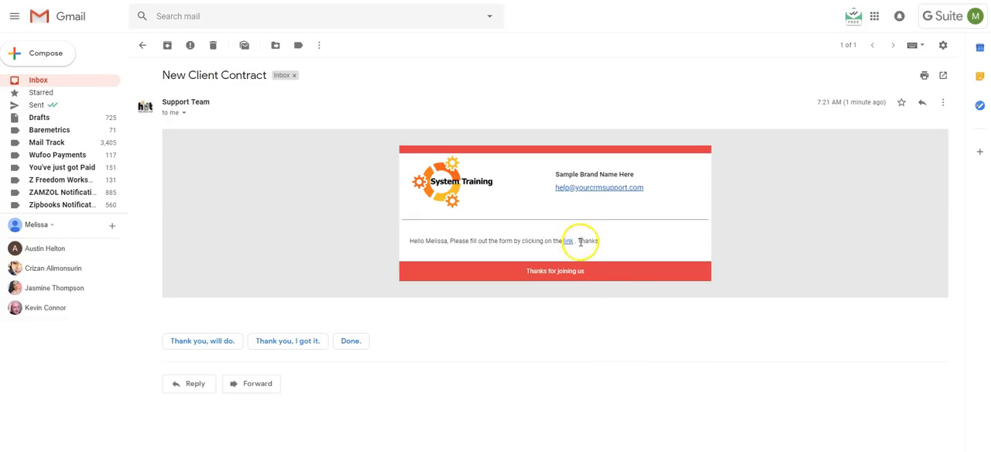
left_click(565, 243)
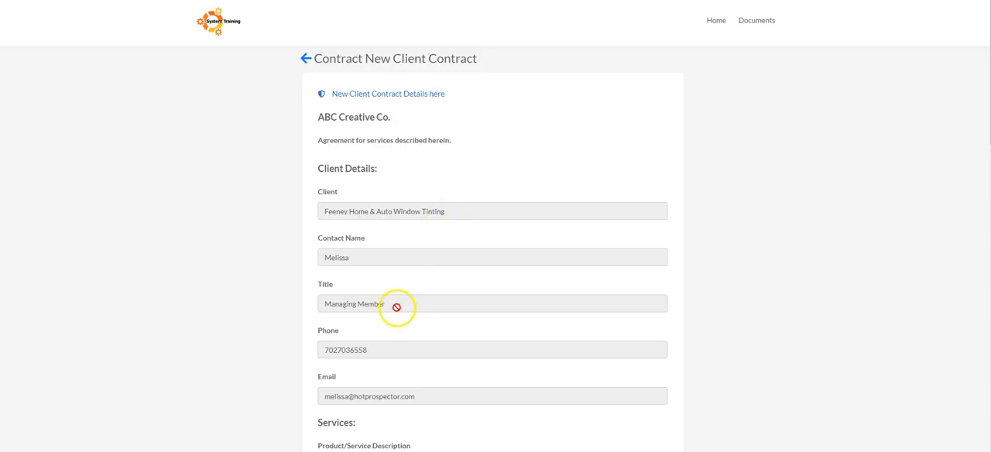
Review the contract's client details, services, payment schedule and terms of service through to the signature section.
scroll(414, 298, "down", 3)
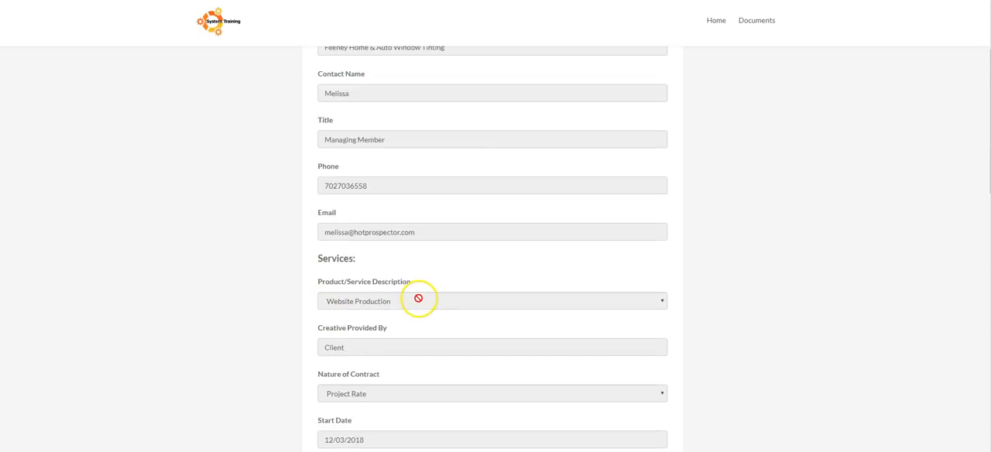
scroll(449, 250, "down", 6)
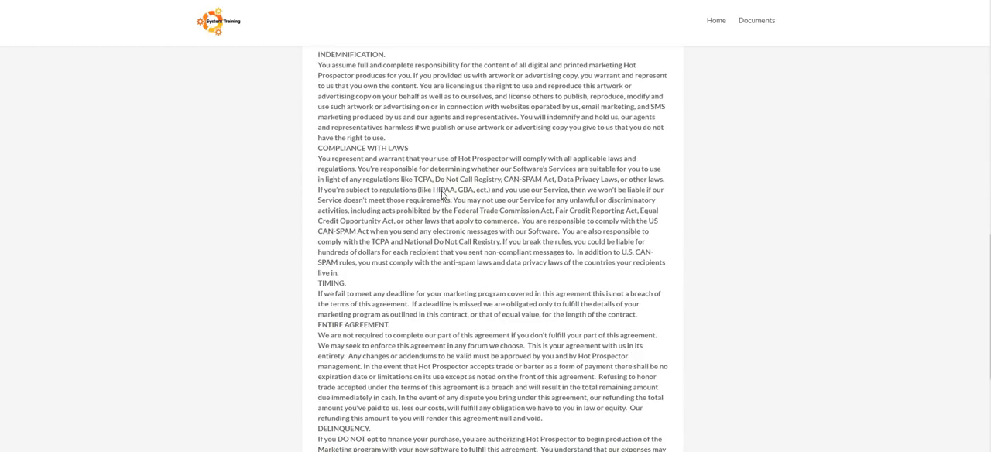
scroll(442, 195, "up", 4)
scroll(441, 193, "up", 6)
scroll(433, 190, "down", 2)
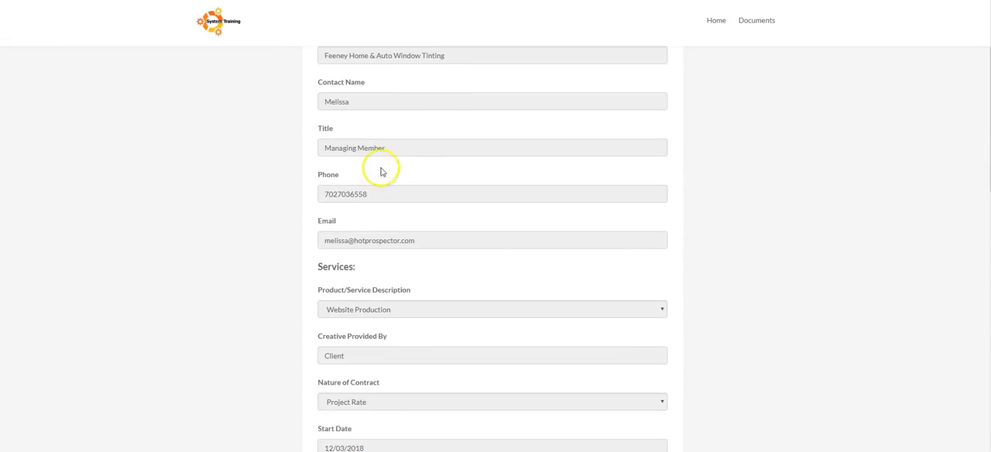
scroll(369, 224, "down", 2)
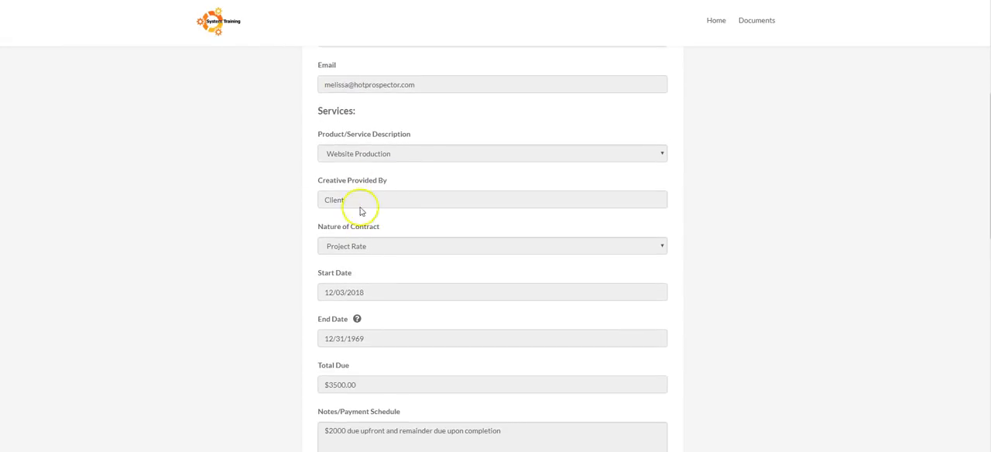
scroll(394, 147, "down", 2)
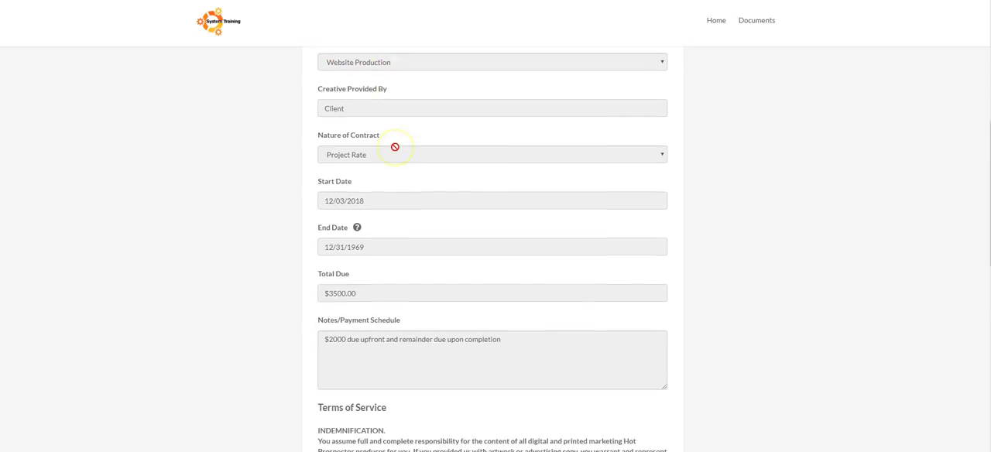
scroll(395, 147, "down", 5)
scroll(396, 152, "up", 10)
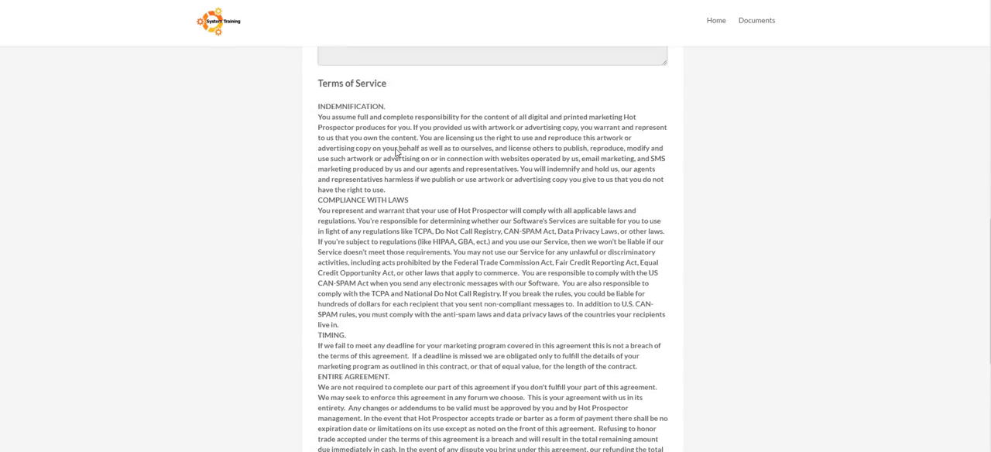
scroll(396, 152, "down", 3)
scroll(396, 153, "down", 5)
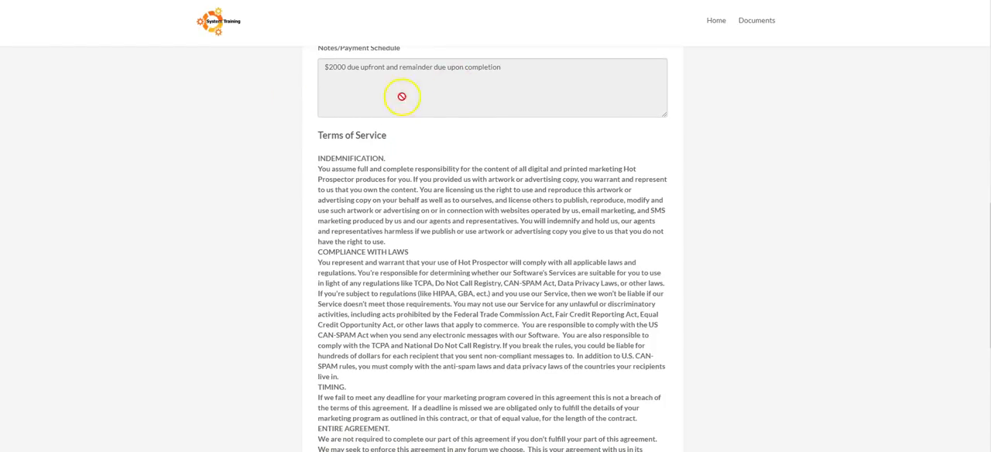
scroll(420, 178, "down", 2)
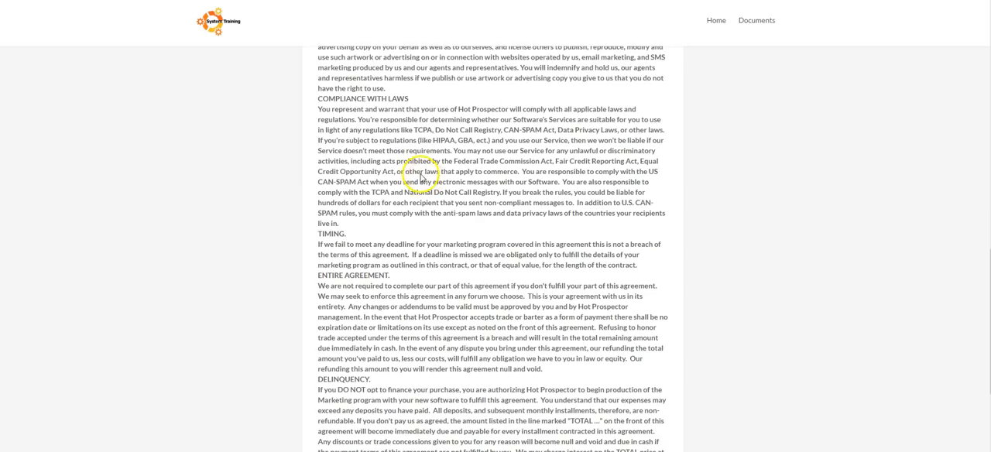
scroll(434, 116, "down", 4)
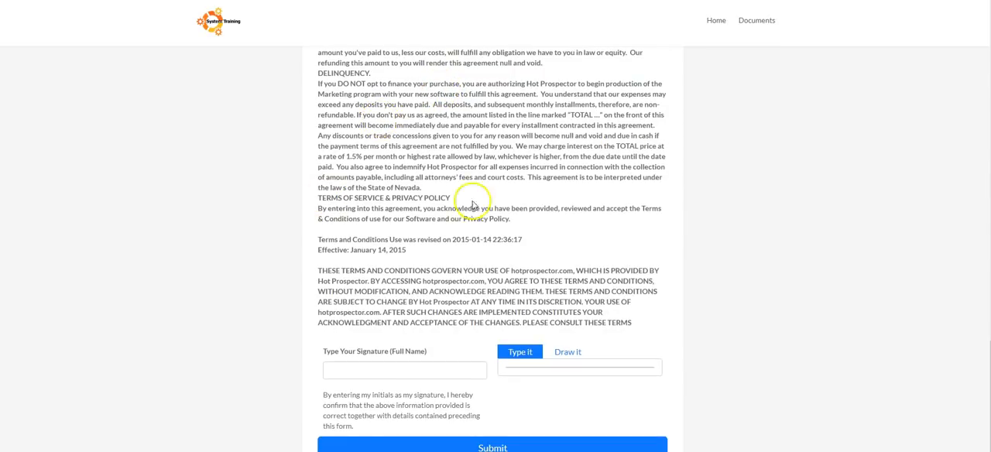
Enter the client's full name as the typed signature on the contract.
left_click(337, 371)
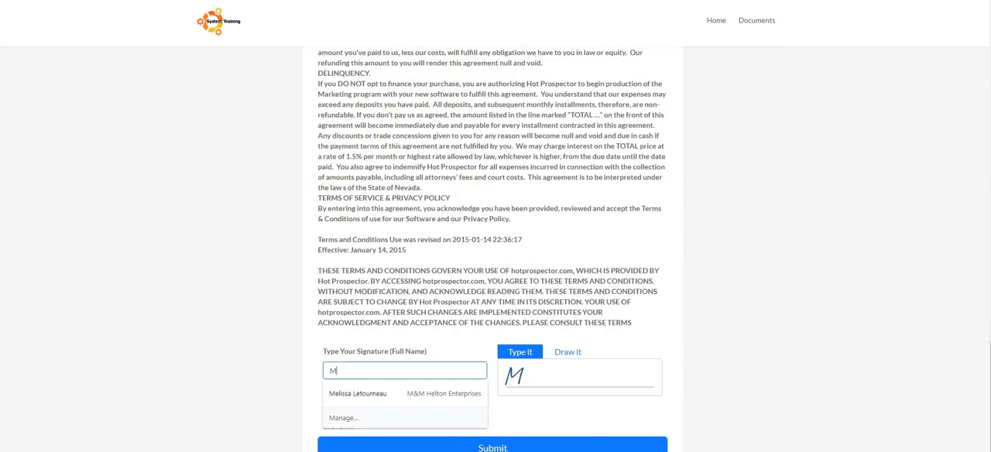
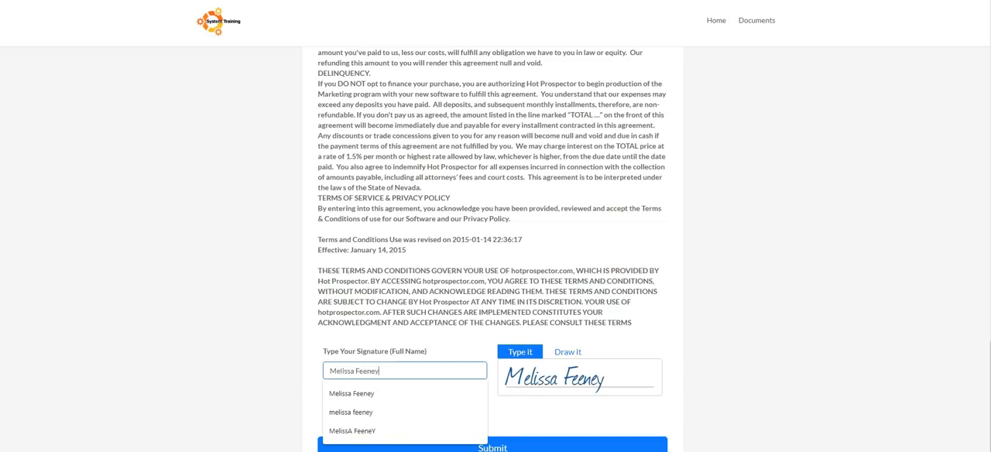
key("Tab")
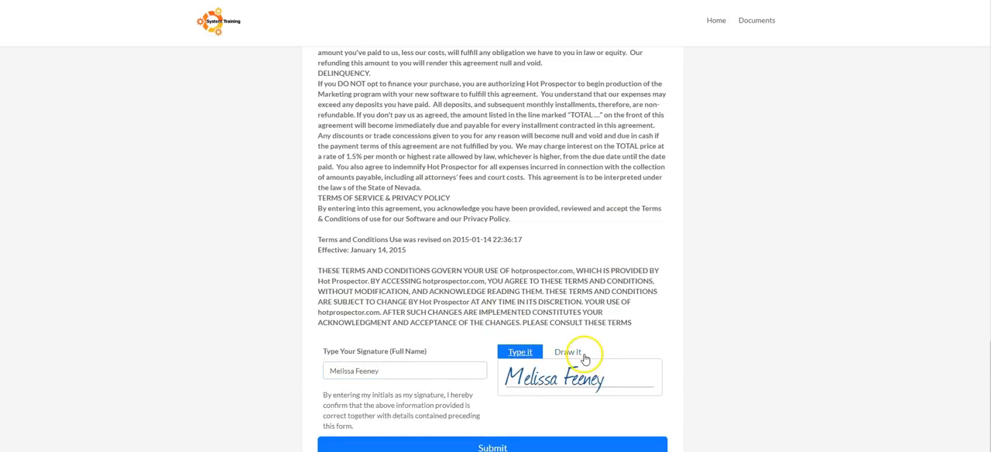
Try drawing the client's initials by hand as the signature, and return to the typed signature.
left_click(577, 352)
left_click(510, 372)
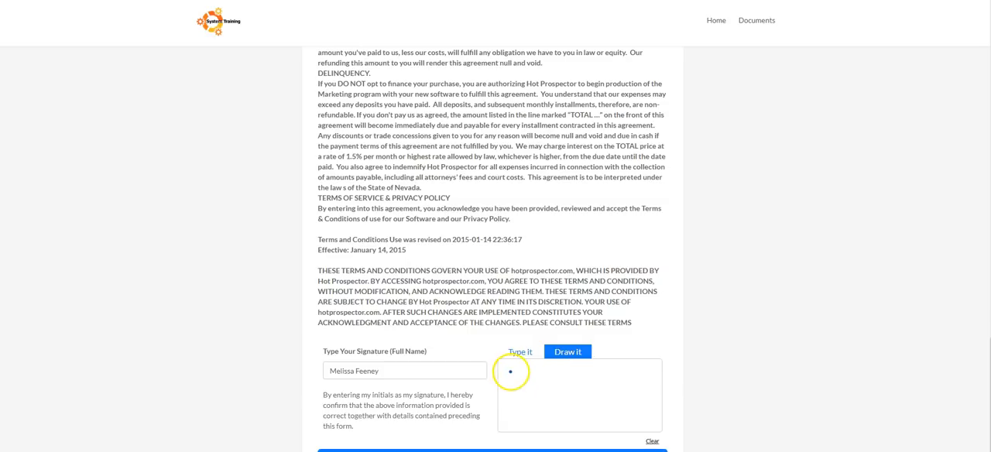
mouse_move(510, 372)
left_mouse_down()
mouse_move(517, 409)
mouse_move(537, 372)
mouse_move(552, 403)
mouse_move(602, 379)
mouse_move(573, 386)
mouse_move(582, 436)
mouse_move(590, 407)
mouse_move(626, 400)
left_mouse_up()
left_click(548, 419)
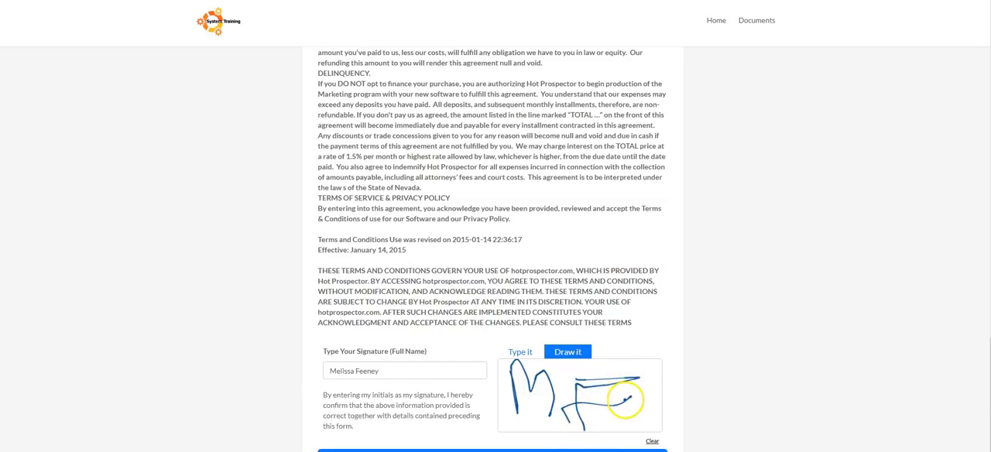
left_click(523, 353)
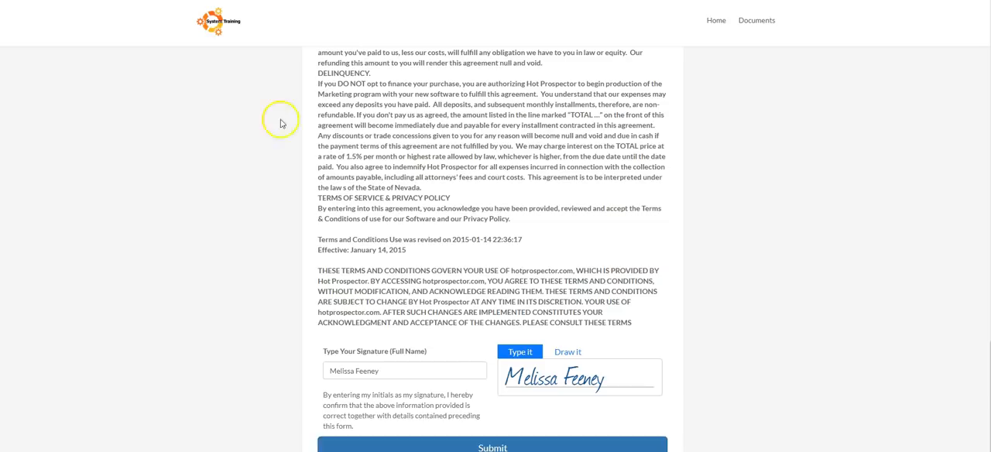
Submit the signed contract and complete the client's portal profile with a confirmed account password, updating the browser's saved password.
left_click(221, 26)
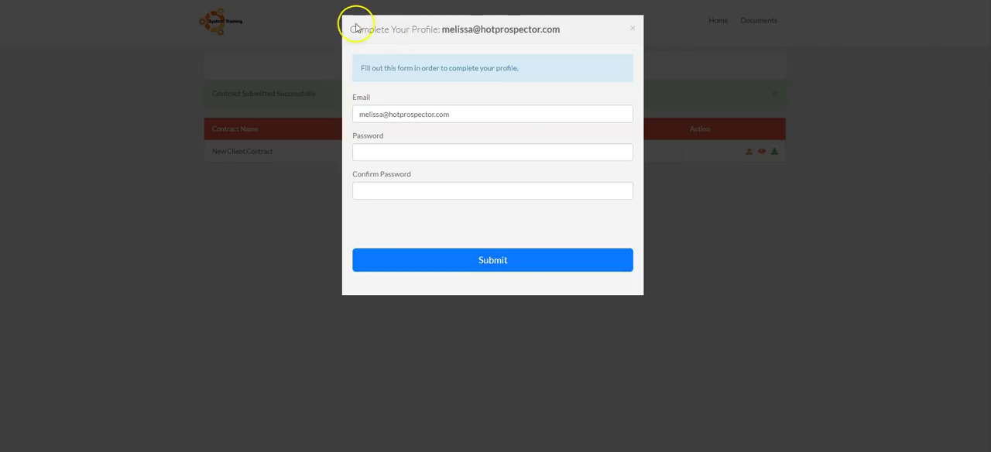
left_click(417, 153)
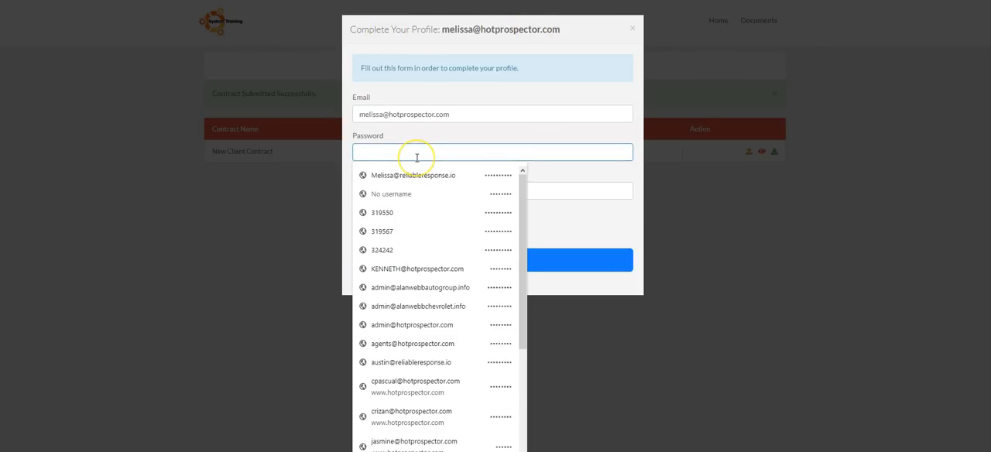
type("123")
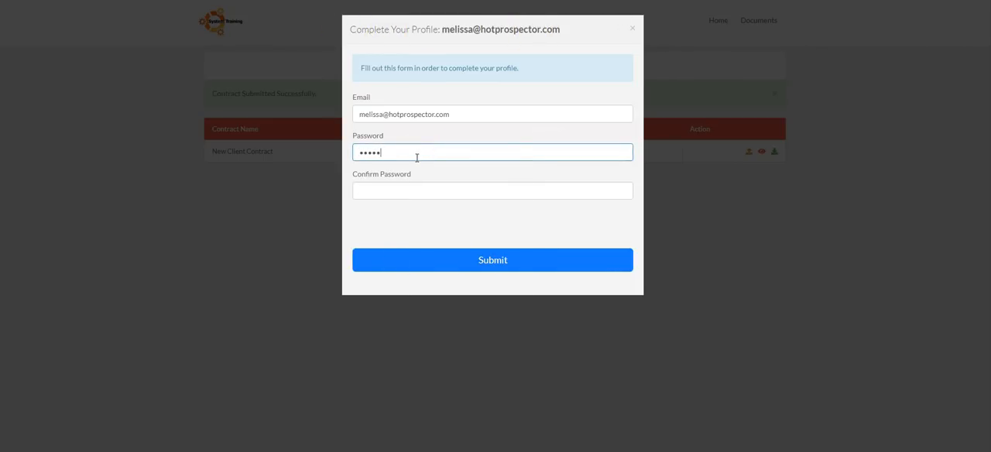
key("Tab")
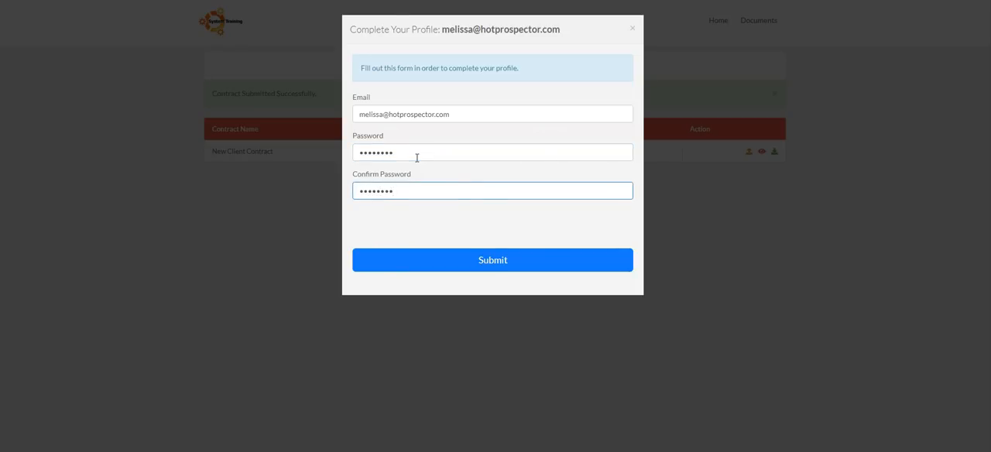
left_click(544, 270)
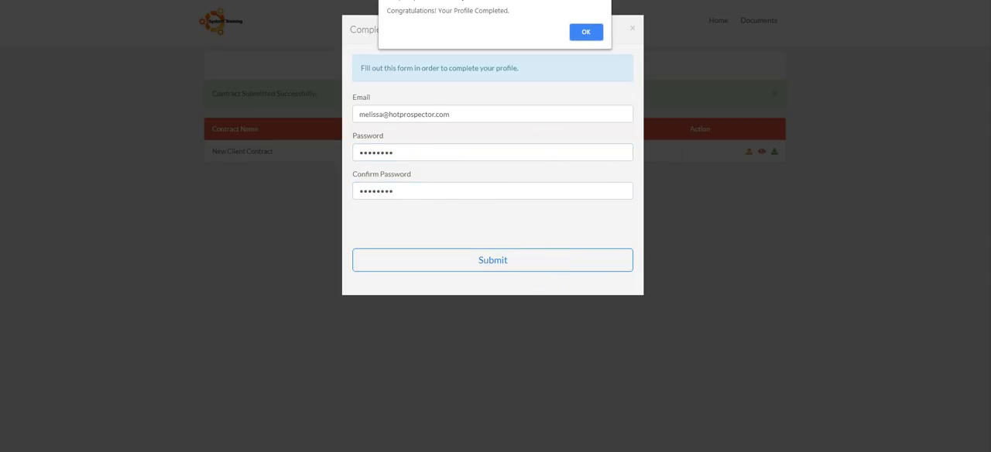
left_click(582, 31)
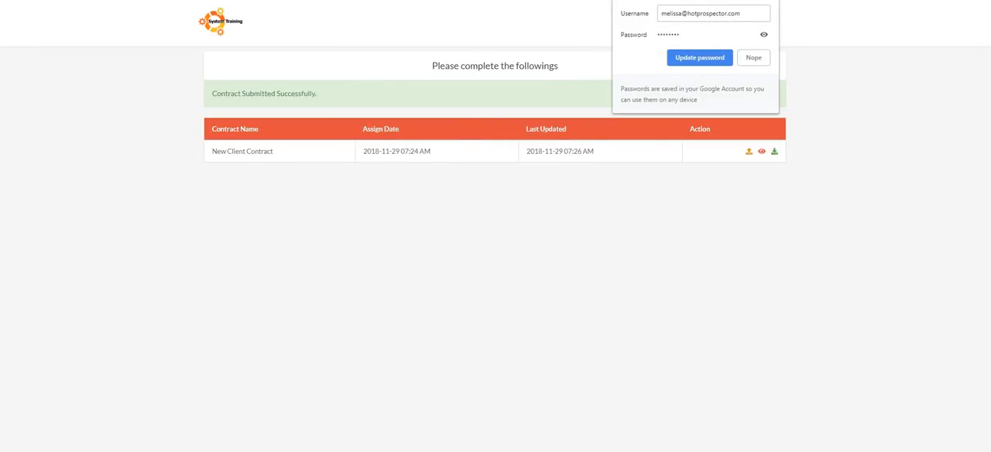
left_click(699, 57)
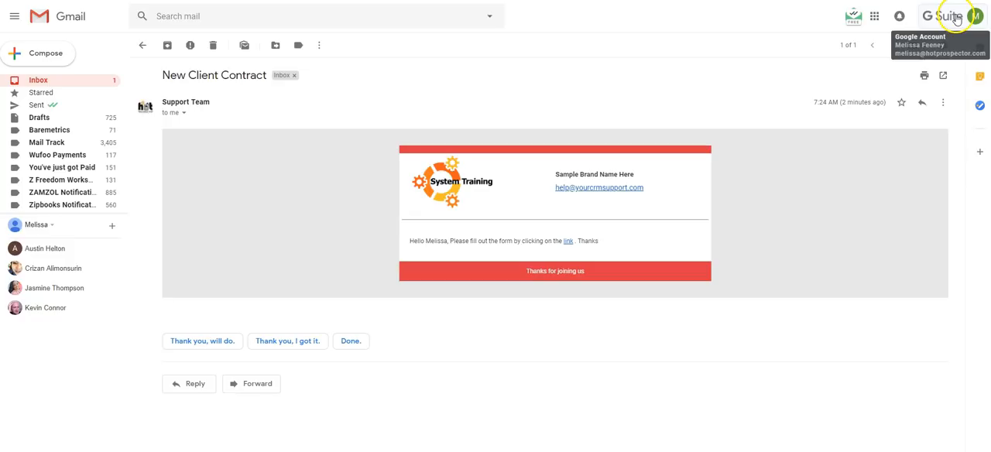
Switch to the client's Gmail inbox and open the email asking to upload the creative materials.
left_click(63, 83)
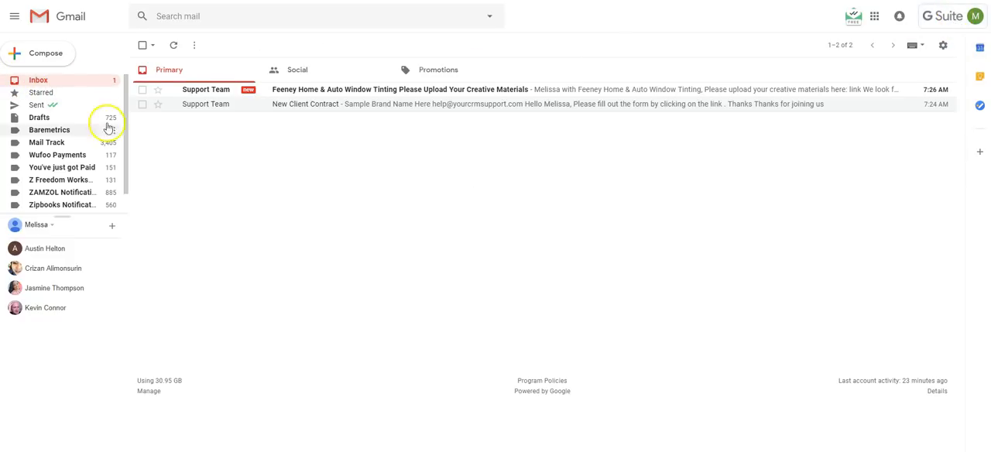
left_click(306, 93)
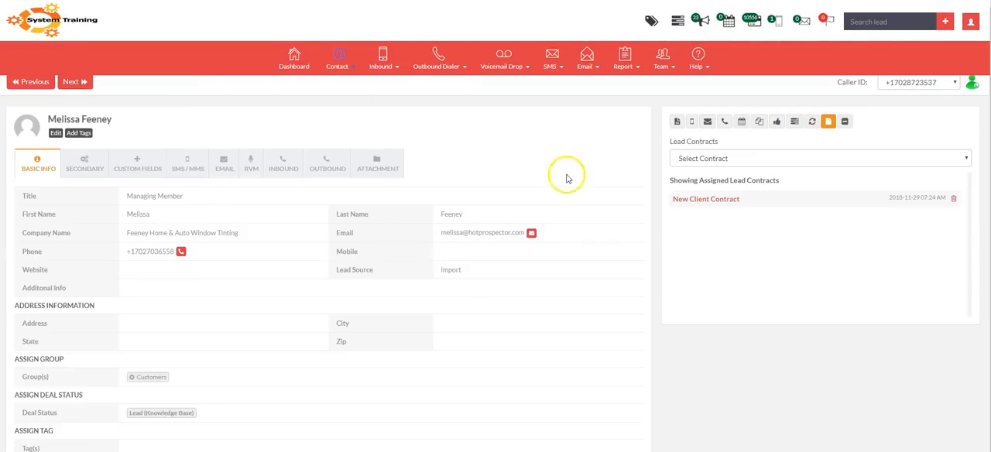
Switch to the contact's CRM record and check its opportunity deal status and assigned lead contracts.
left_click(777, 122)
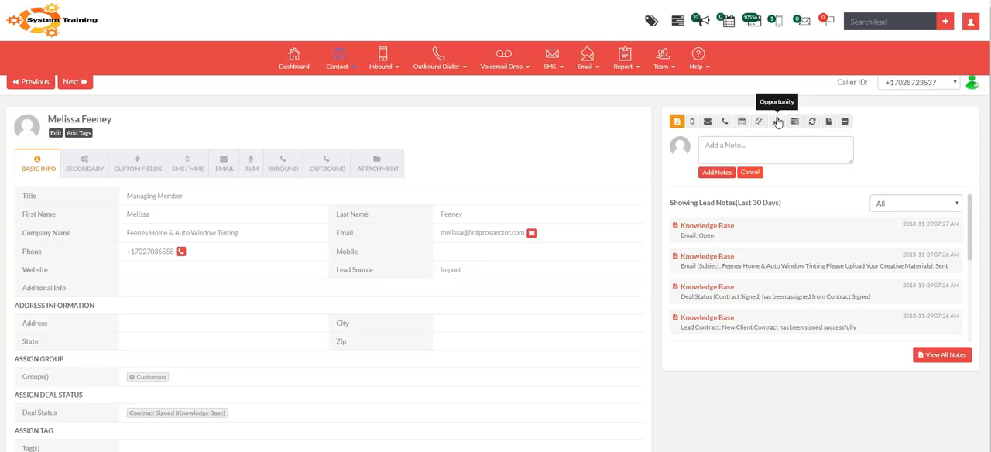
left_click(776, 122)
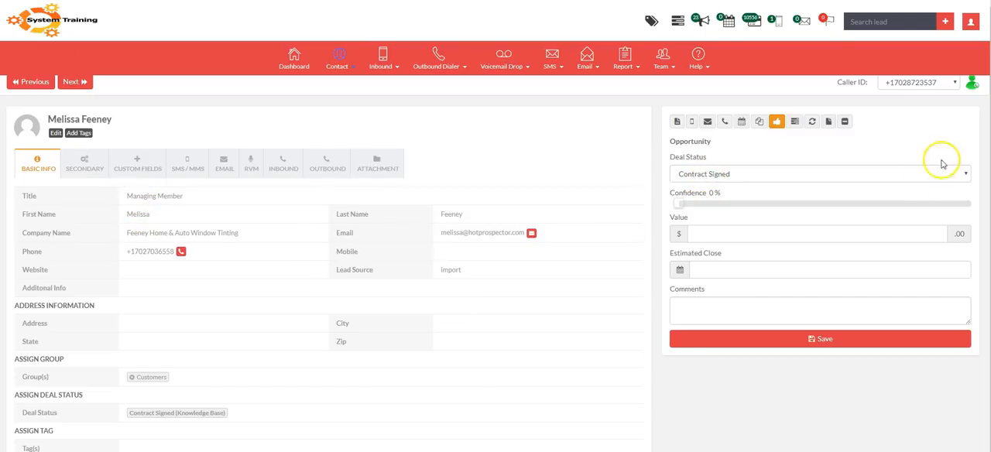
left_click(826, 122)
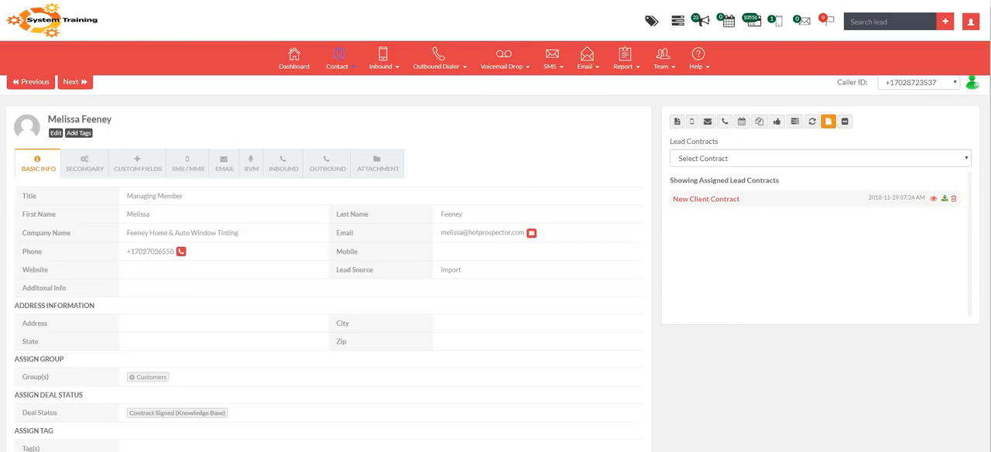
Switch to the creative company's Gmail inbox and read the creative materials upload request, including the named representative.
key("ctrl+Tab")
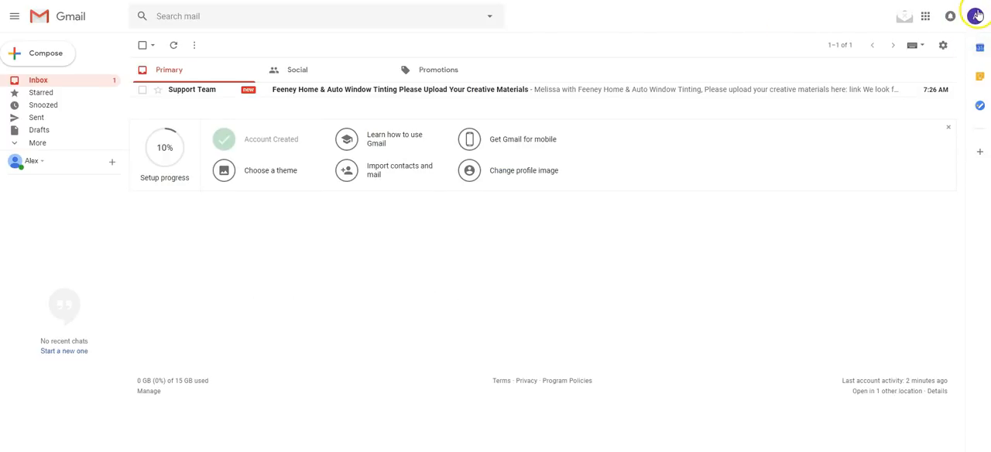
left_click(249, 102)
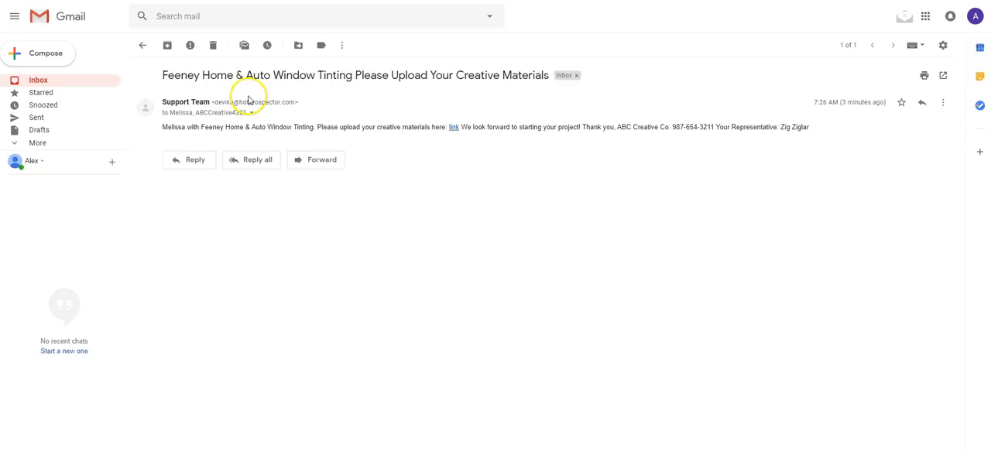
left_click_drag(163, 130, 844, 130)
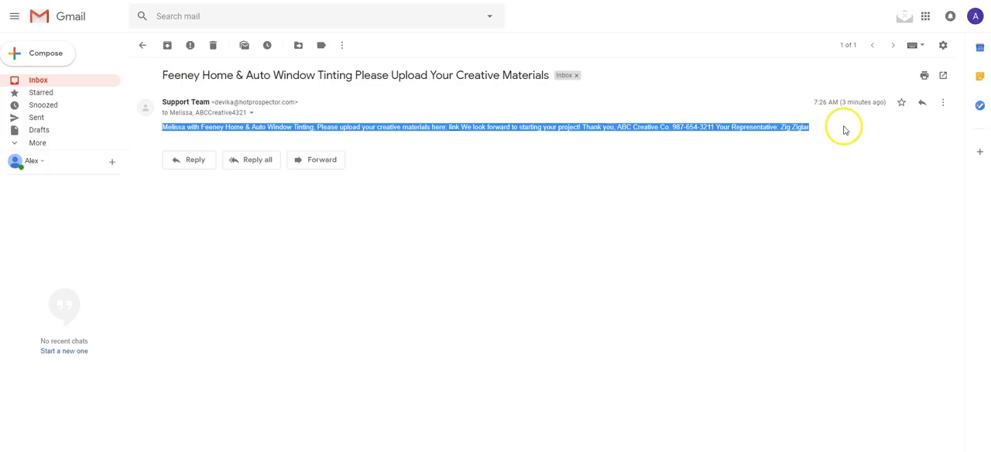
left_click(845, 130)
left_click_drag(780, 126, 821, 133)
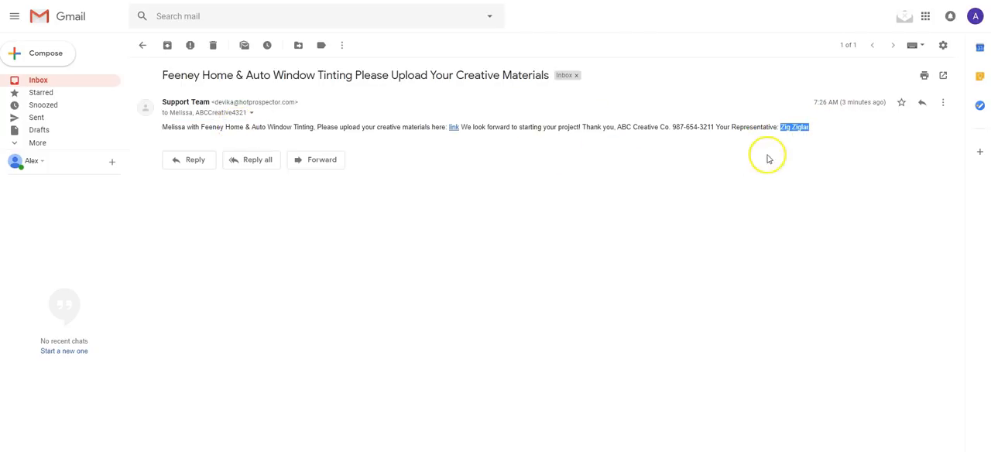
left_click_drag(788, 129, 816, 133)
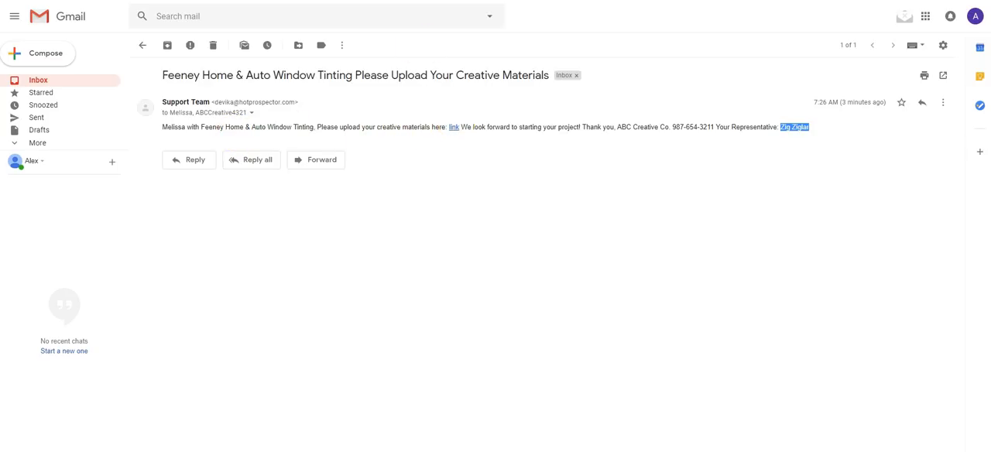
Follow the email's upload link to inspect the client portal, and return to the contact's CRM record.
left_click(454, 128)
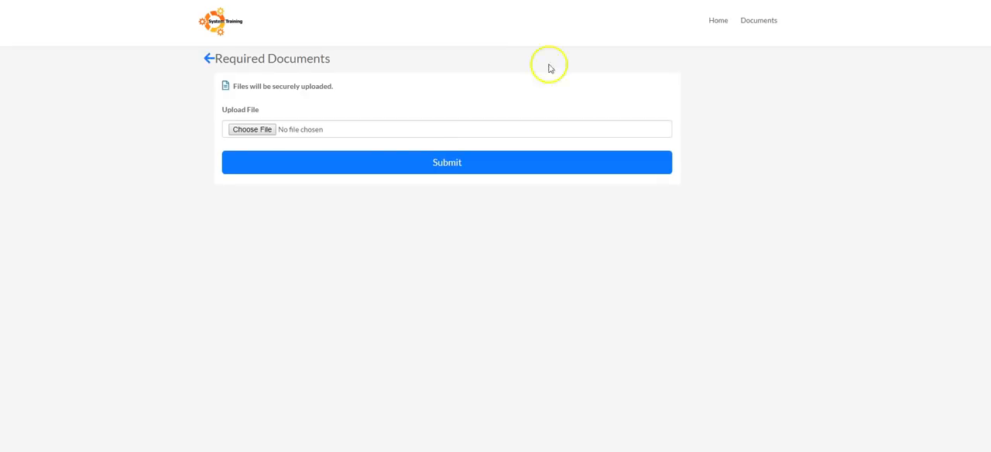
left_click(719, 21)
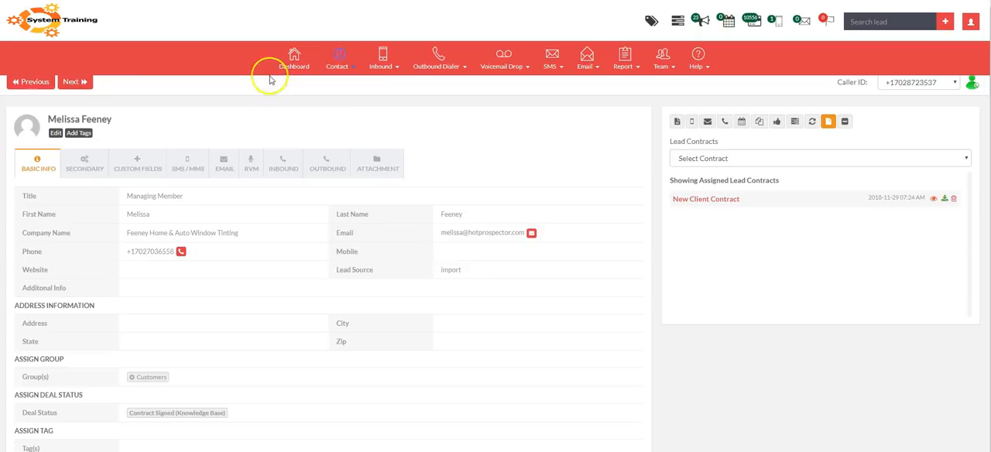
left_click(341, 59)
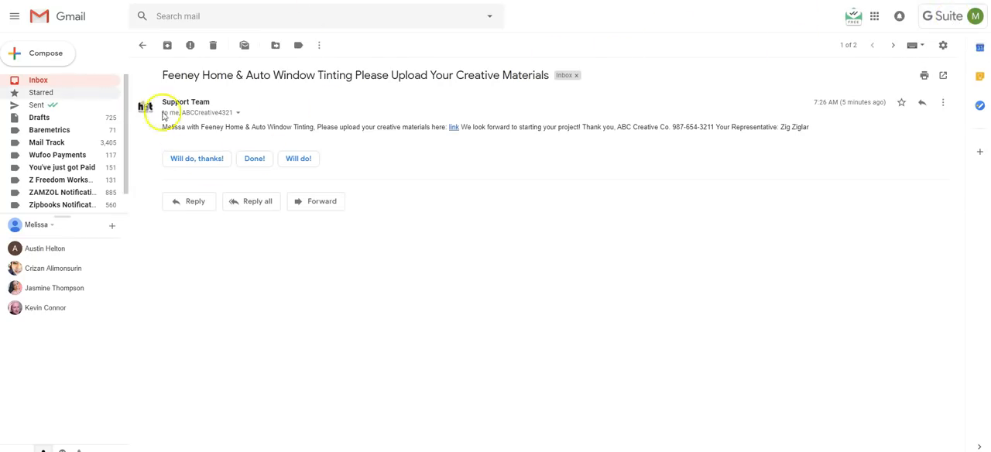
Open the upload link from the client's email and submit the call-log CSV file dated 2018-11-27 as the required document.
left_click(453, 127)
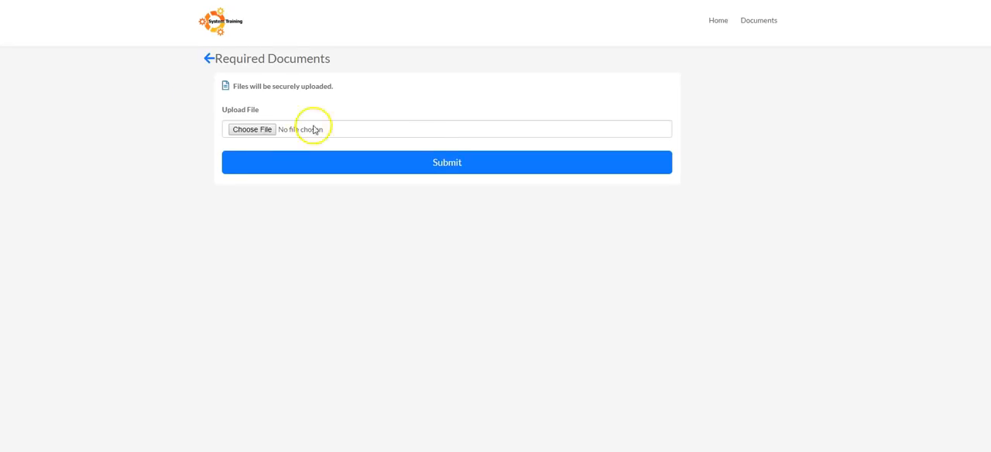
left_click(269, 130)
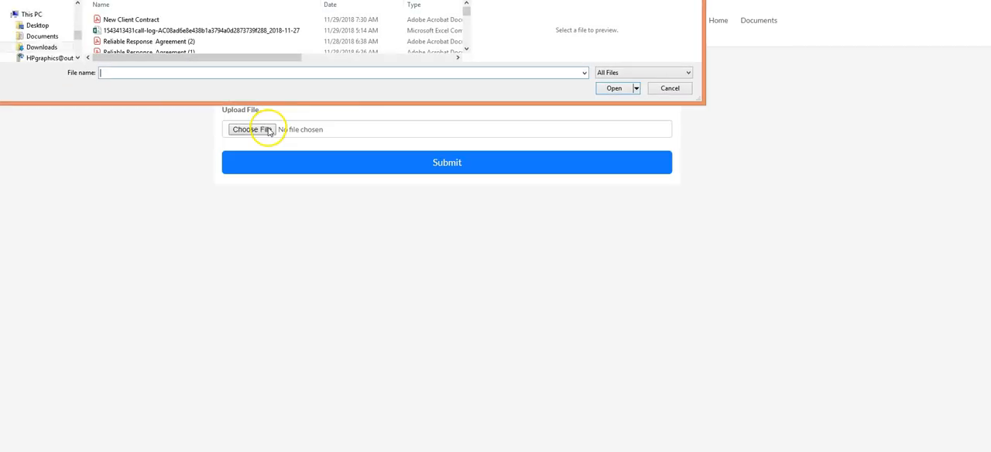
left_click(130, 30)
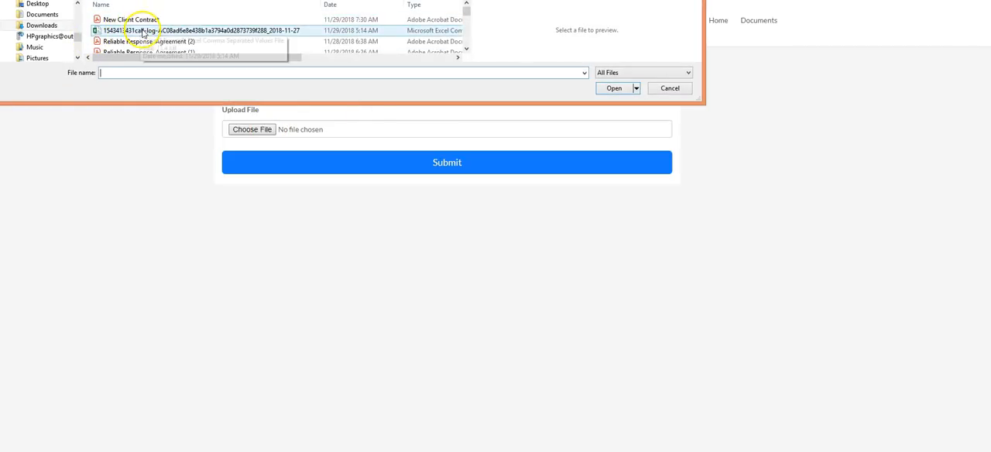
left_click(615, 88)
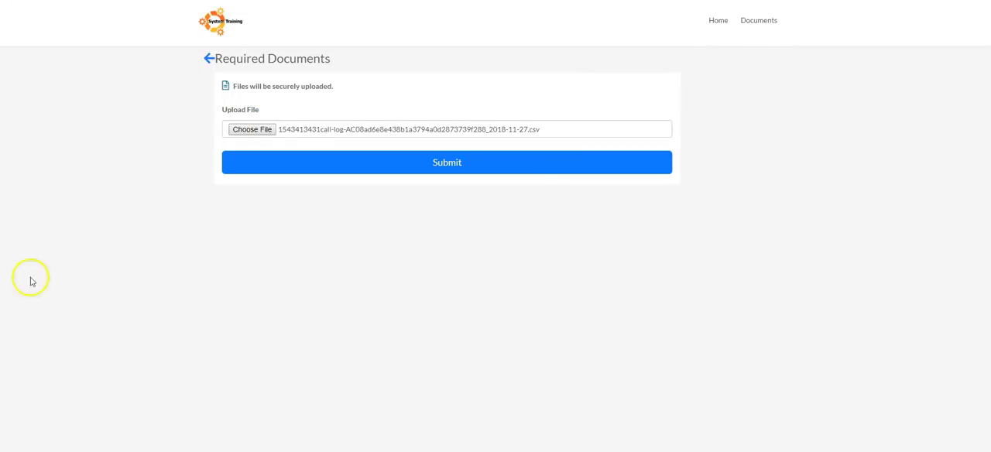
left_click(524, 172)
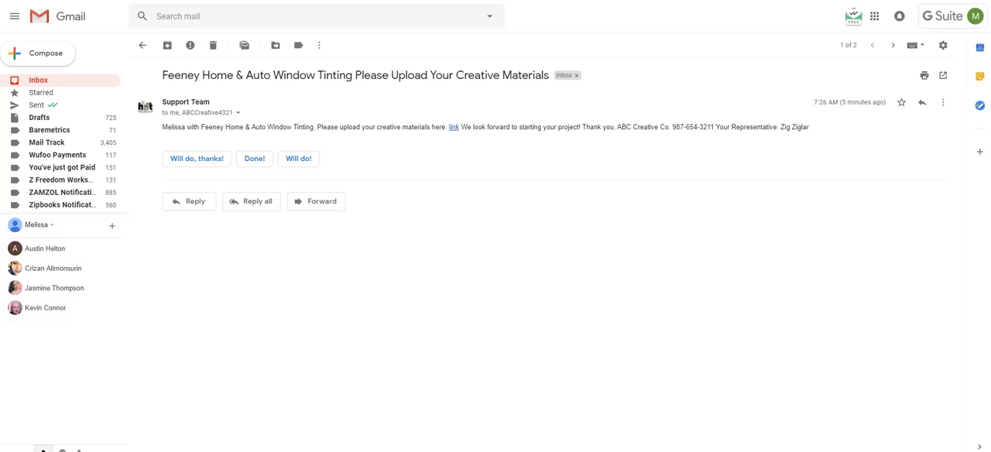
Check the Gmail inboxes and read the creative company's "HAS UPLOADED CREATIVE" email, including who sold the contract.
left_click(39, 82)
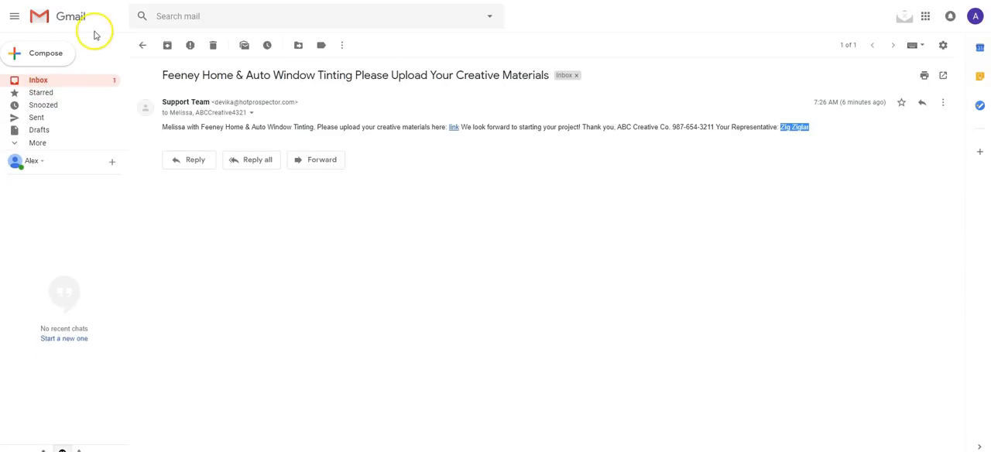
left_click(142, 45)
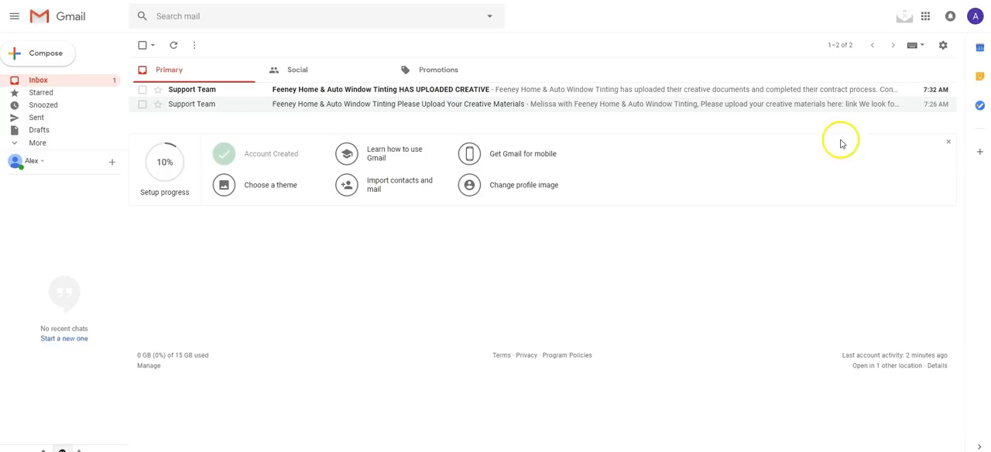
left_click(188, 96)
key("ctrl+a")
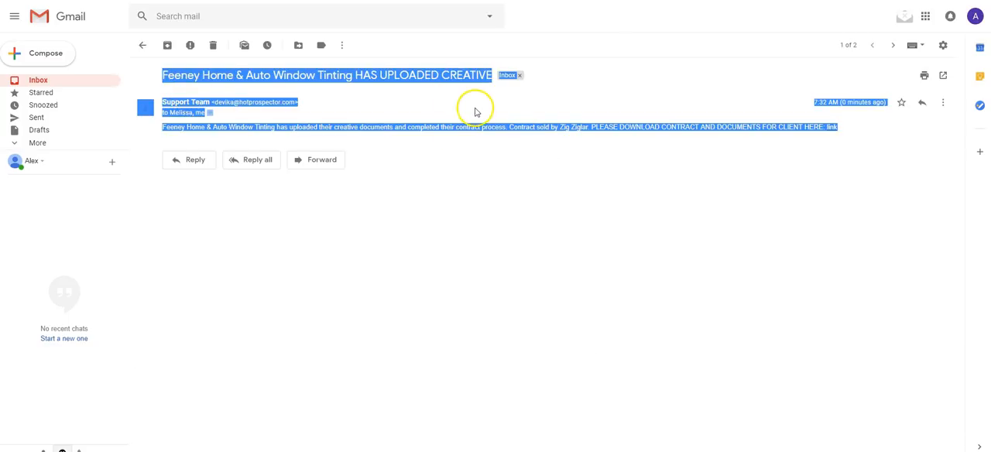
left_click(369, 151)
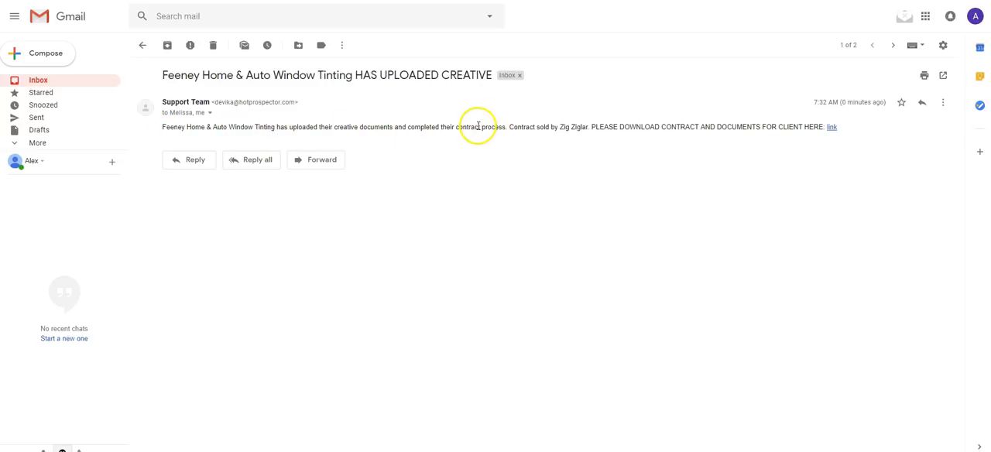
left_click_drag(508, 127, 586, 127)
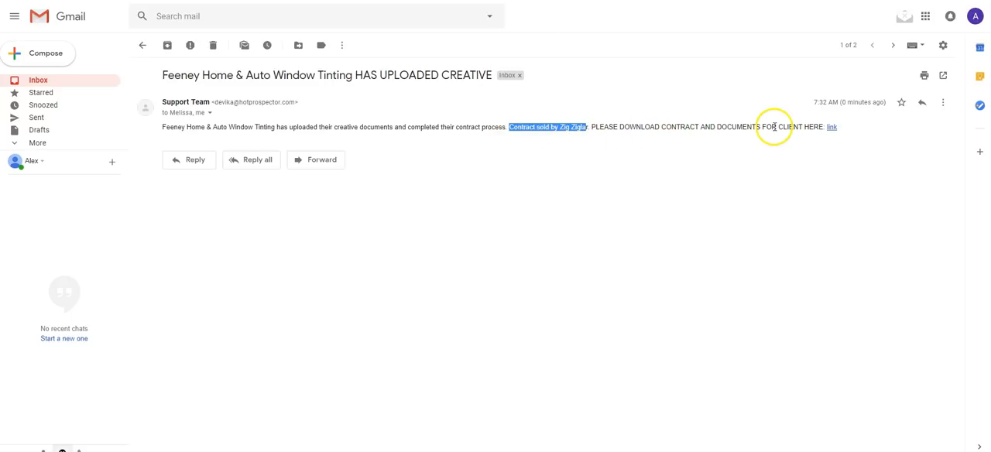
Follow the email's download link and review the client's uploaded documents and the New Client Contract through to its signature.
left_click(830, 127)
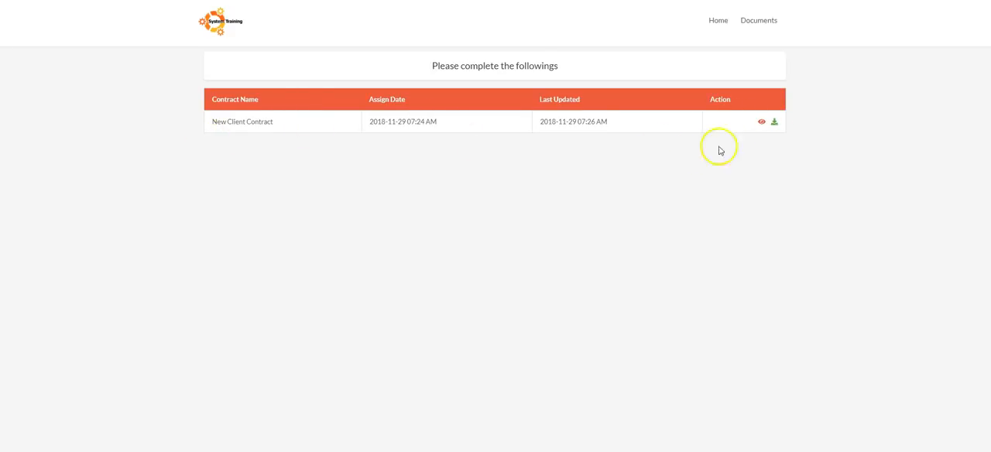
left_click(770, 24)
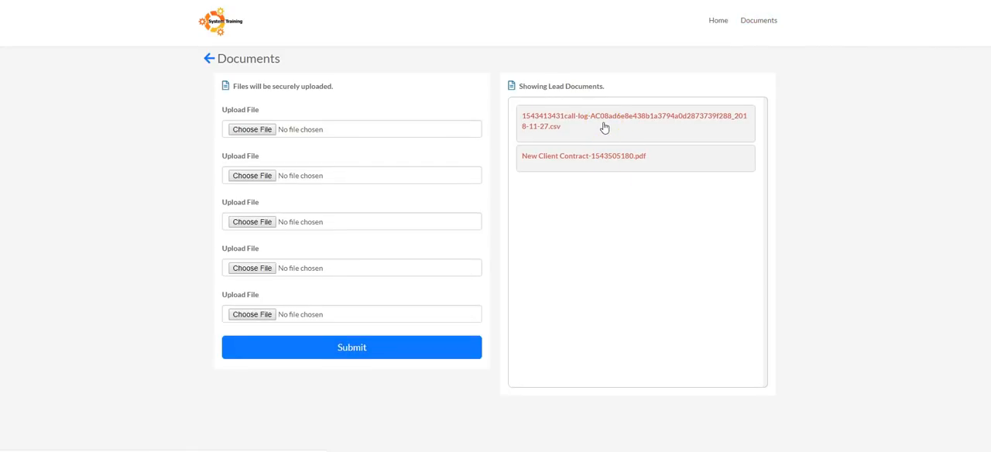
left_click(209, 58)
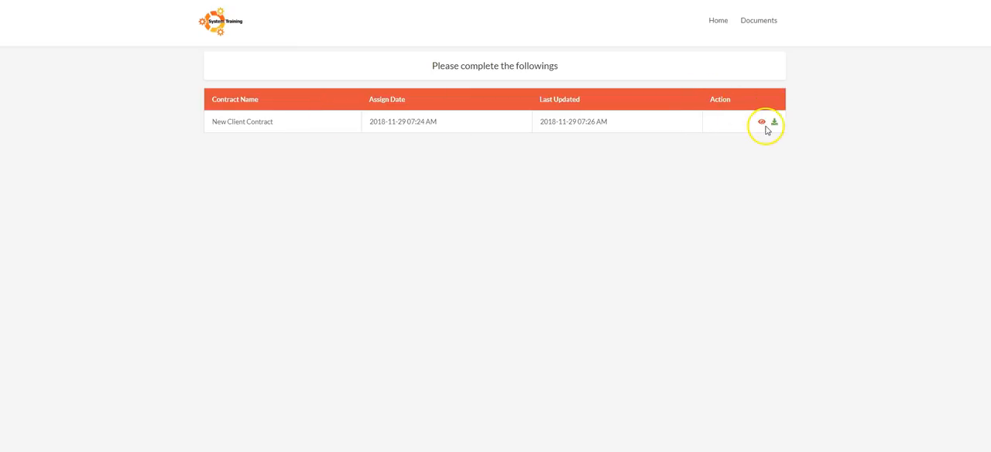
left_click(761, 123)
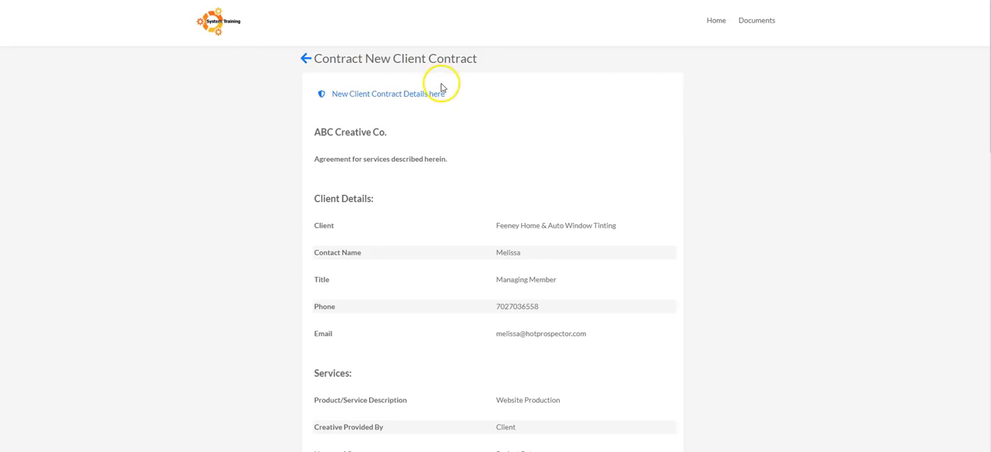
scroll(387, 172, "down", 15)
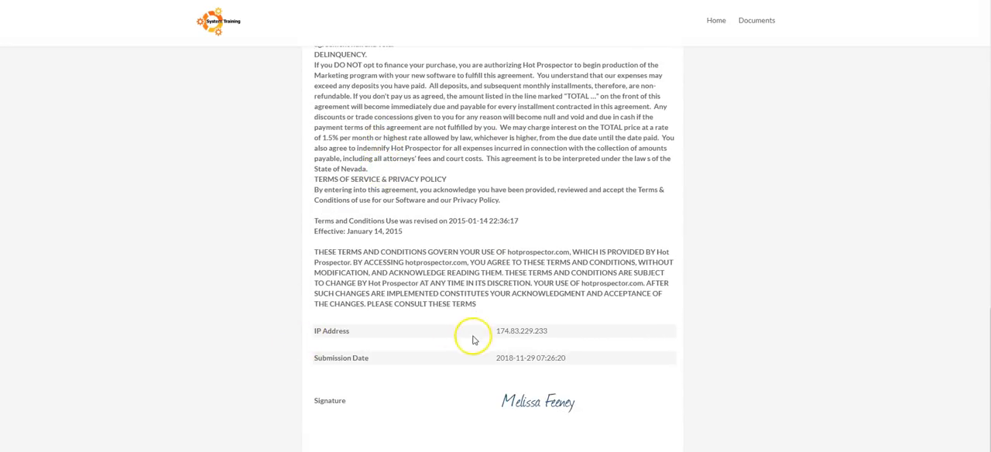
Examine the IP address and submission date recorded above the signature on the signed New Client Contract.
left_click_drag(496, 332, 575, 328)
left_click(582, 334)
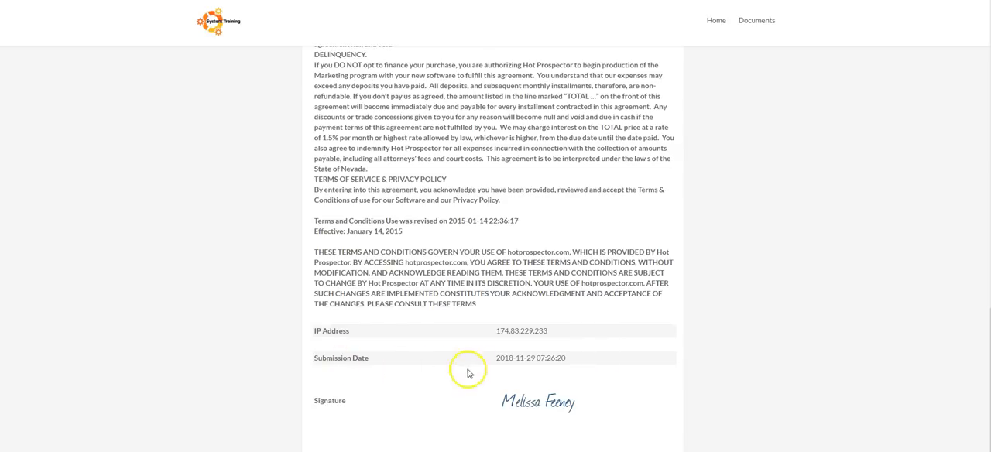
left_click_drag(493, 361, 588, 361)
left_click(588, 332)
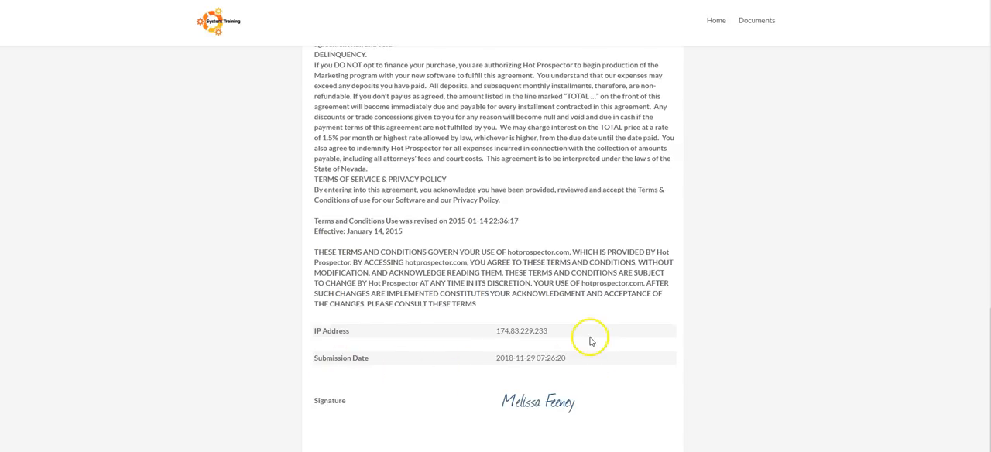
left_click_drag(546, 332, 472, 344)
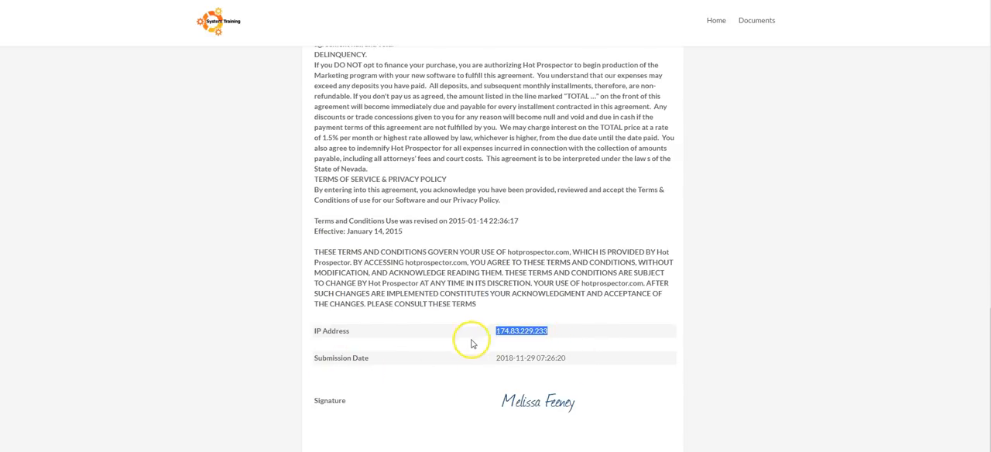
left_click(309, 331)
left_click_drag(575, 361, 308, 341)
left_click(308, 341)
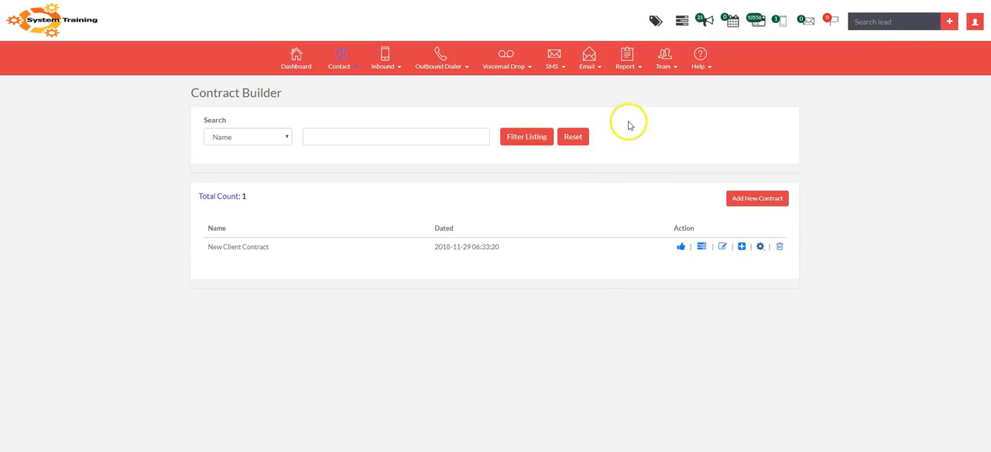
left_click(701, 56)
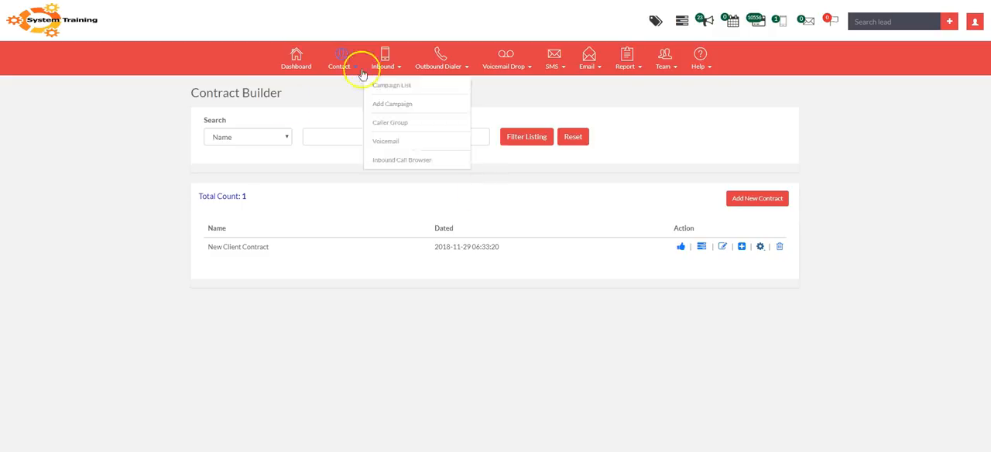
mouse_move(328, 65)
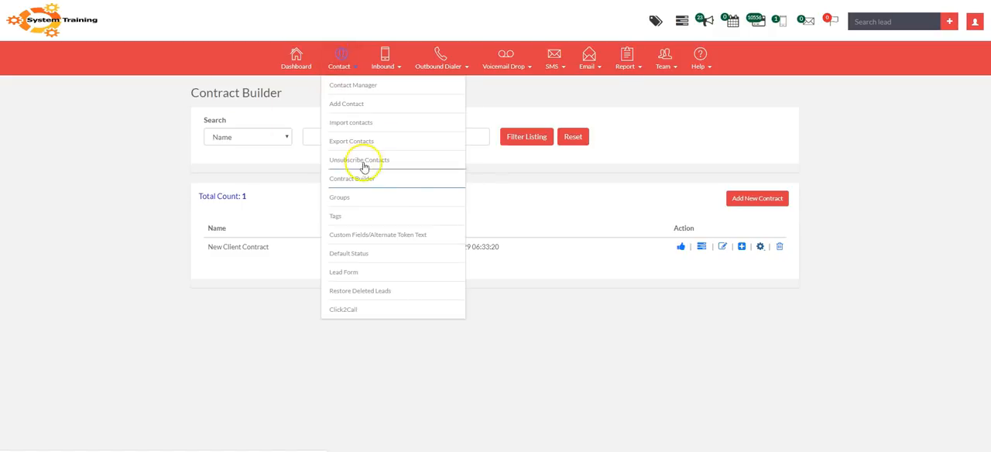
left_click(325, 184)
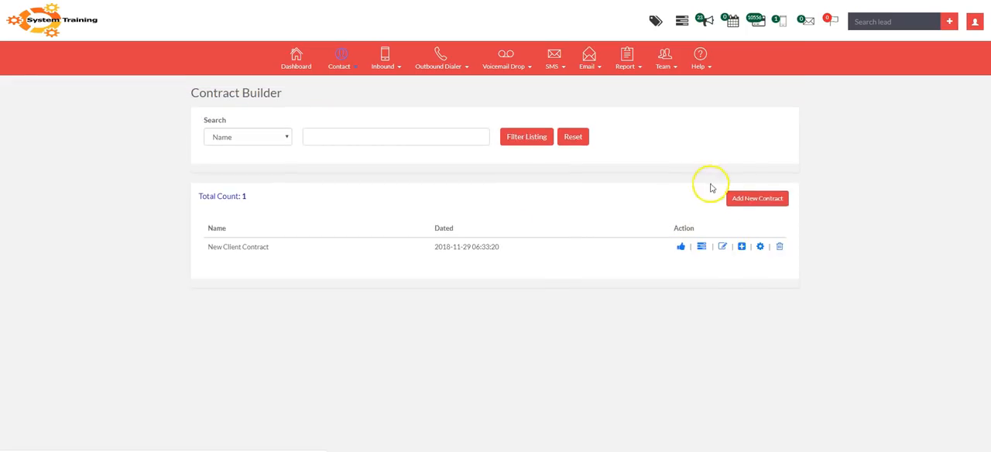
left_click(761, 207)
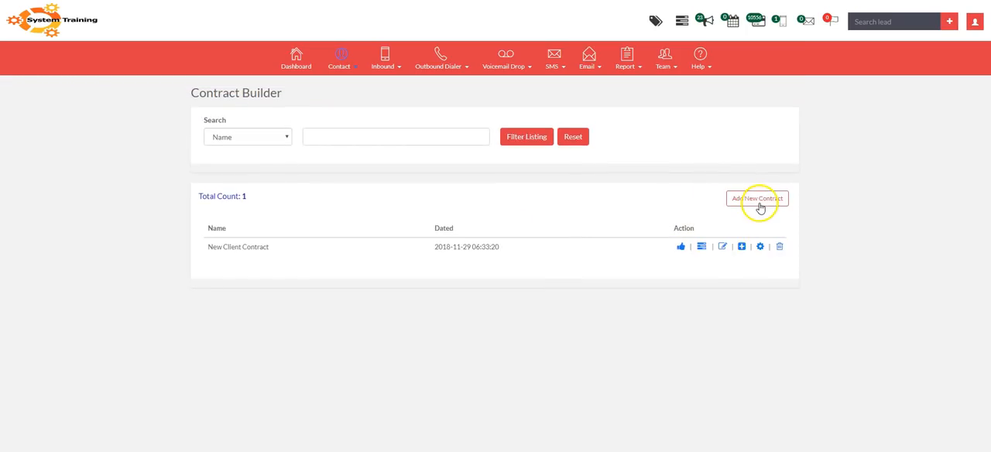
left_click(710, 66)
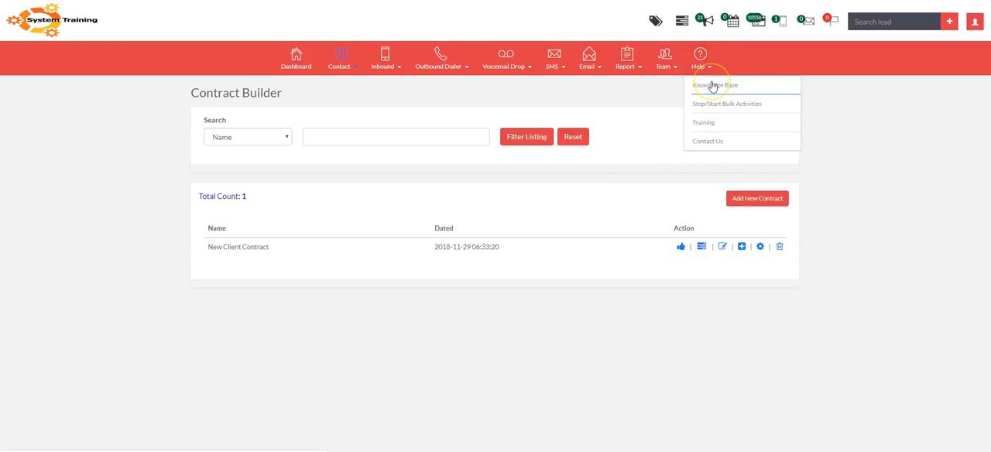